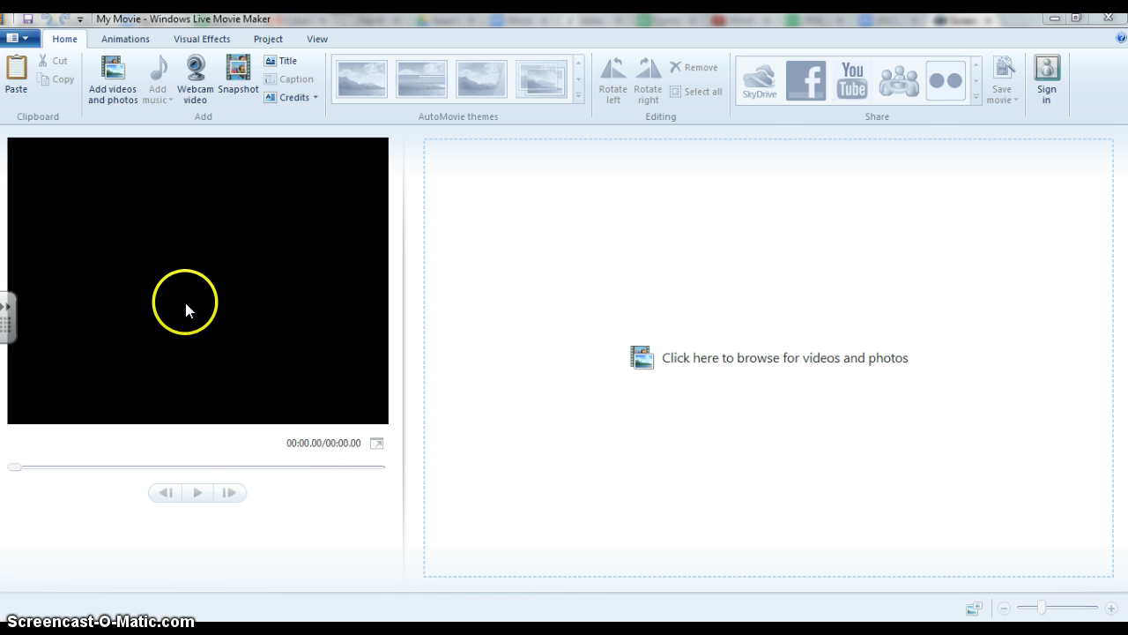
Open the chooser for adding videos and photos, and display the Pictures library as large icons
left_click(120, 87)
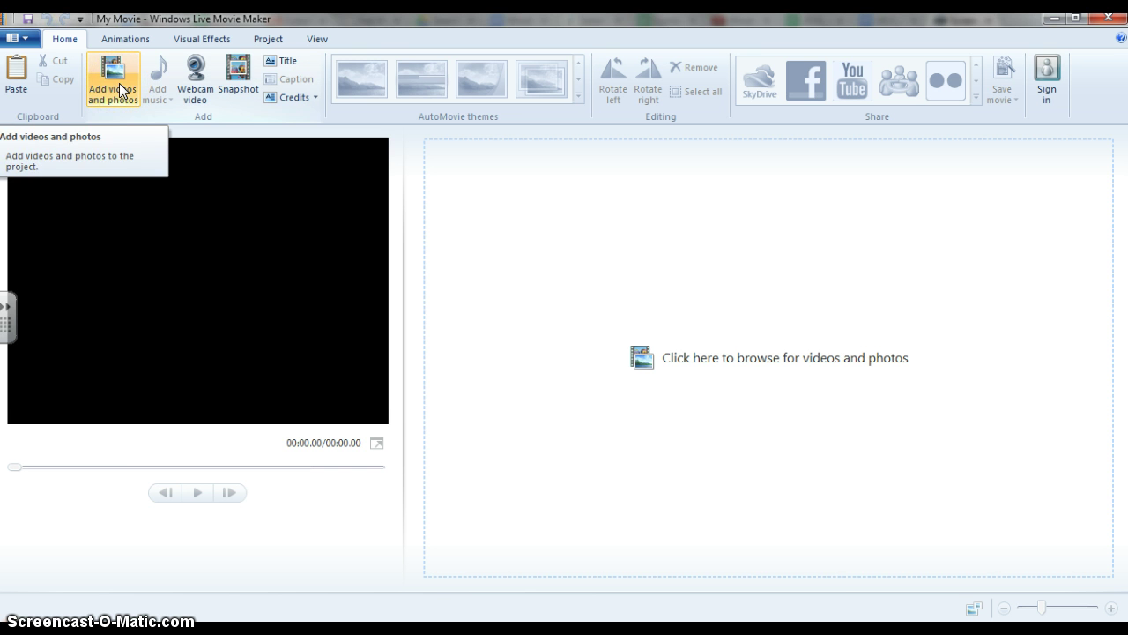
left_click(227, 24)
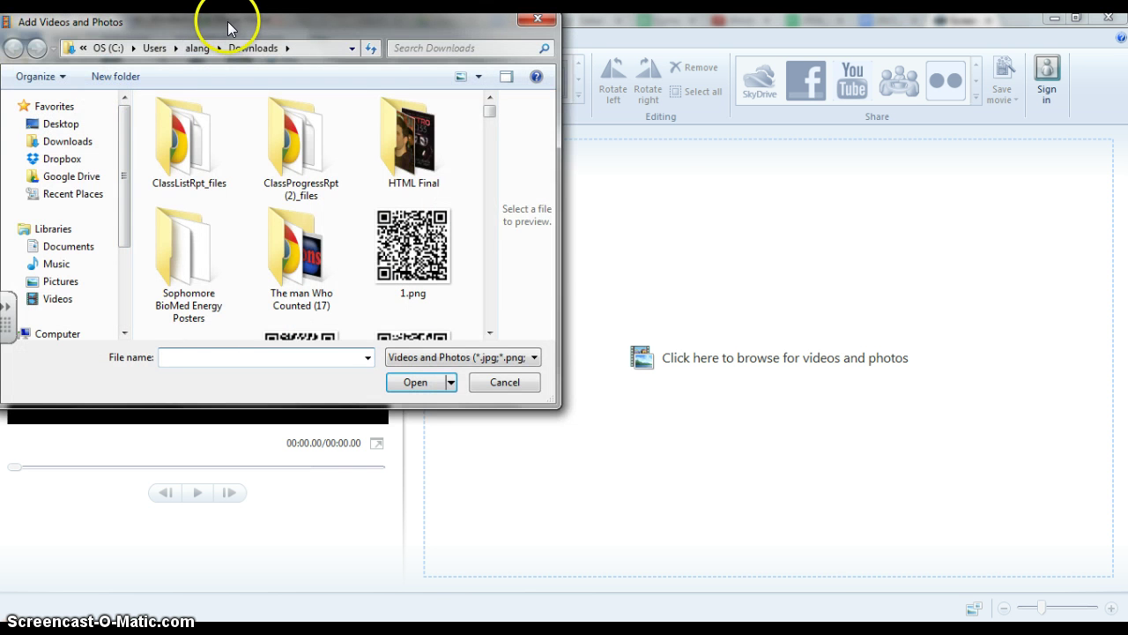
left_click_drag(228, 24, 378, 141)
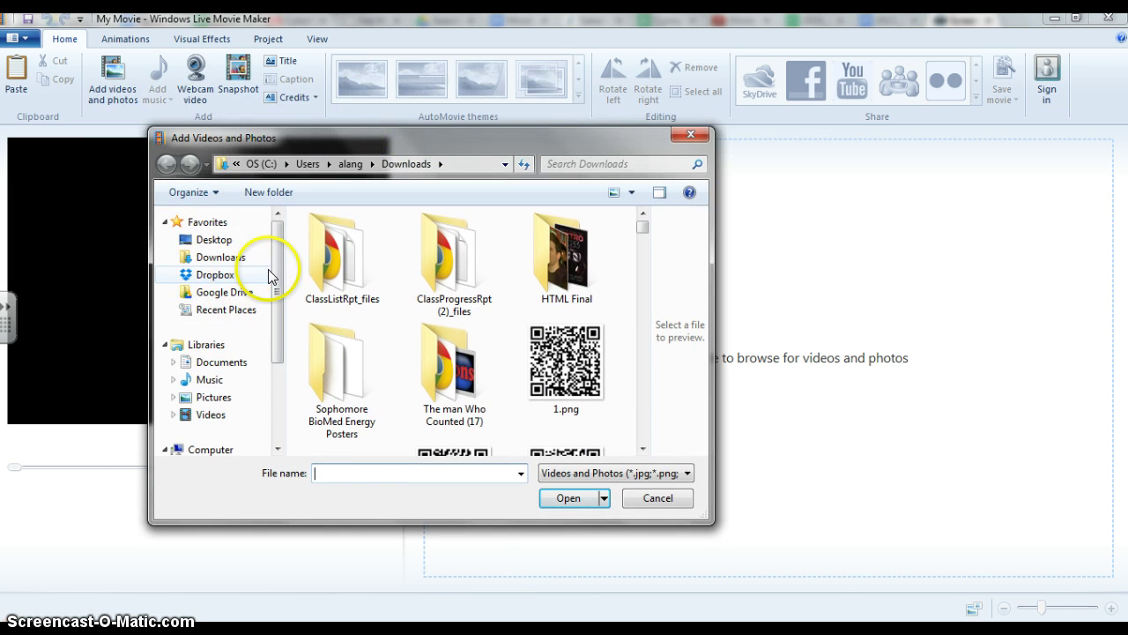
mouse_move(273, 269)
left_mouse_down()
mouse_move(265, 380)
mouse_move(274, 287)
left_mouse_up()
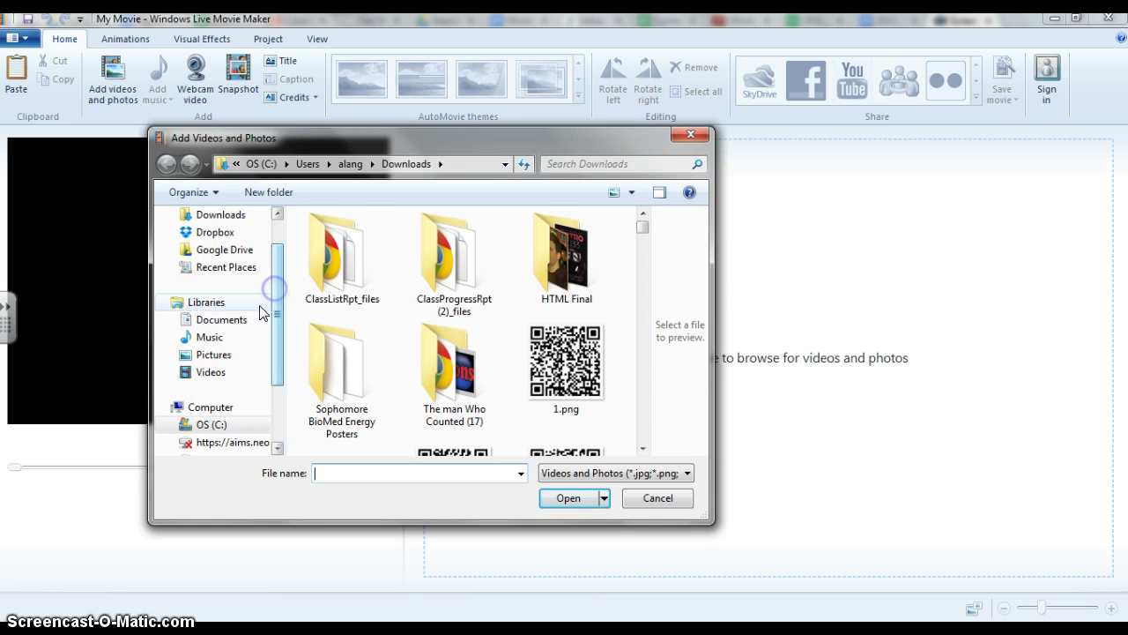
left_click(216, 356)
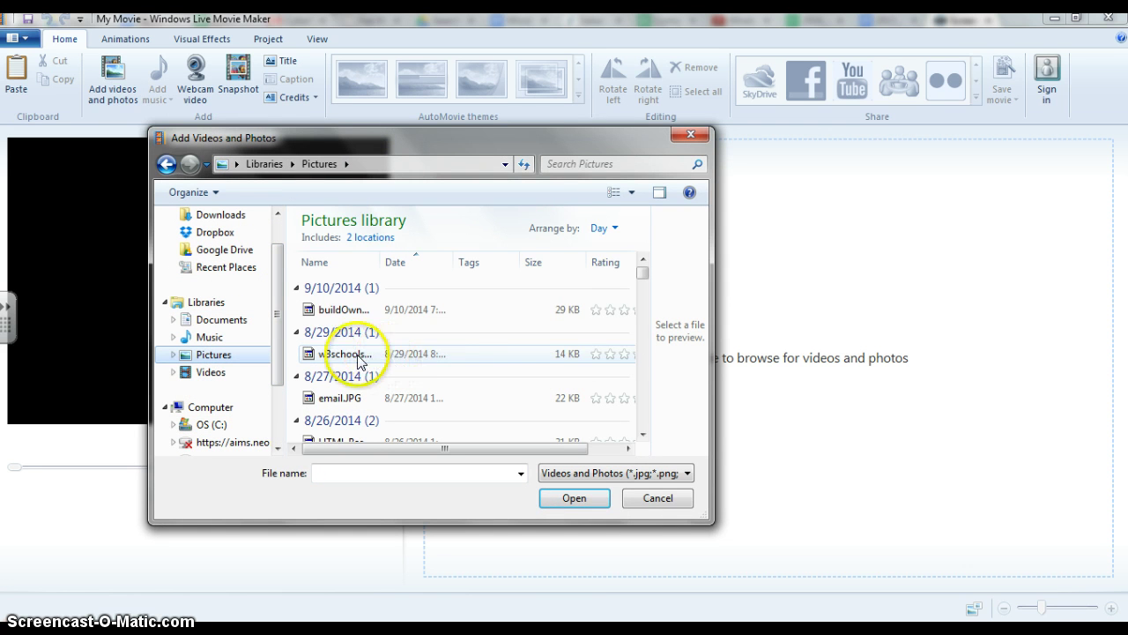
left_click(629, 194)
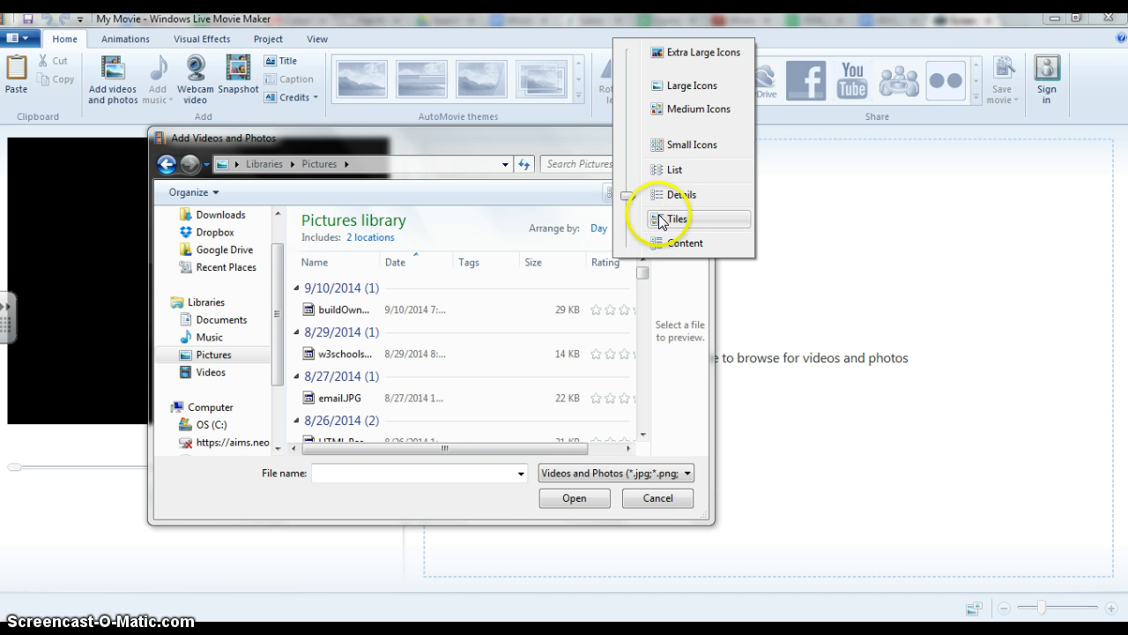
left_click(663, 89)
mouse_move(641, 268)
left_mouse_down()
mouse_move(640, 278)
mouse_move(640, 264)
left_mouse_up()
left_click(335, 317)
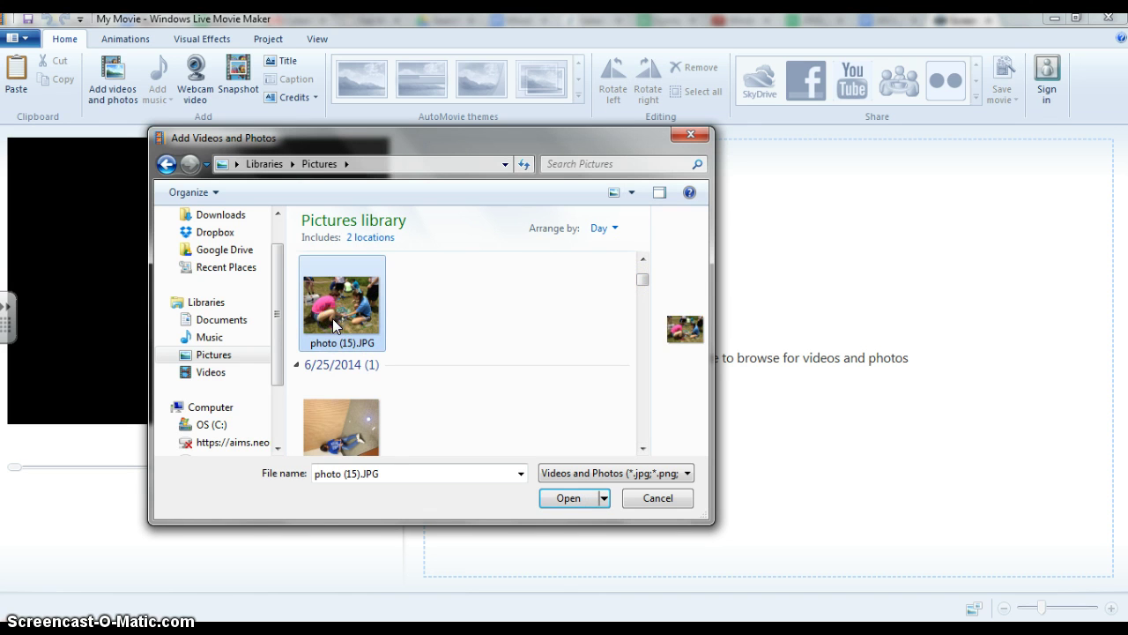
left_click(338, 403, "ctrl")
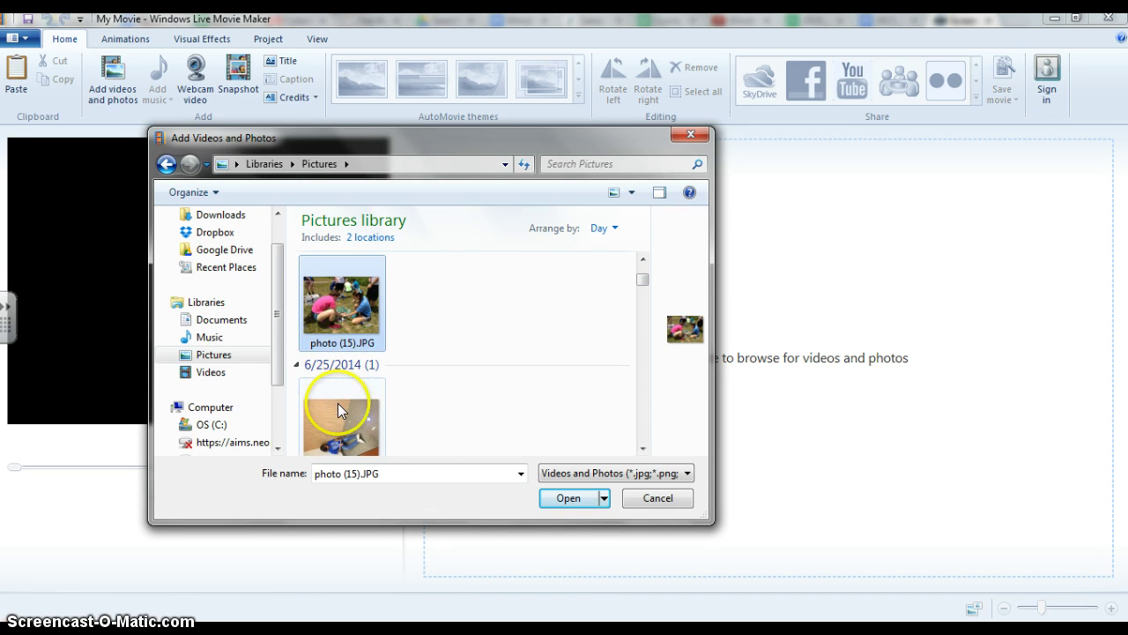
left_click(643, 449)
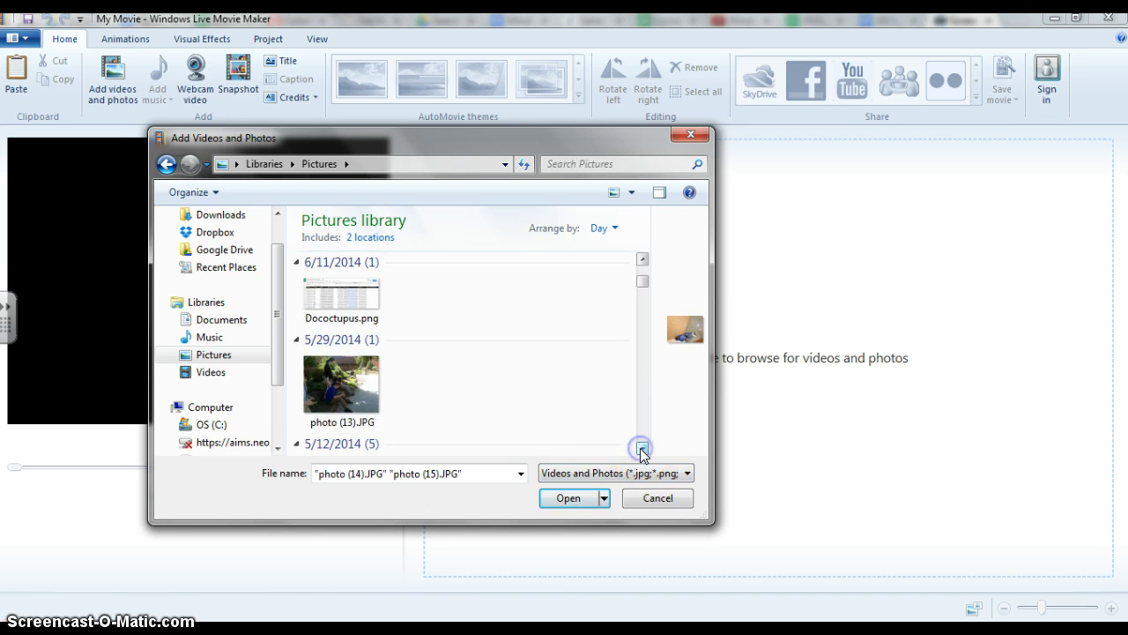
left_click(340, 392, "ctrl")
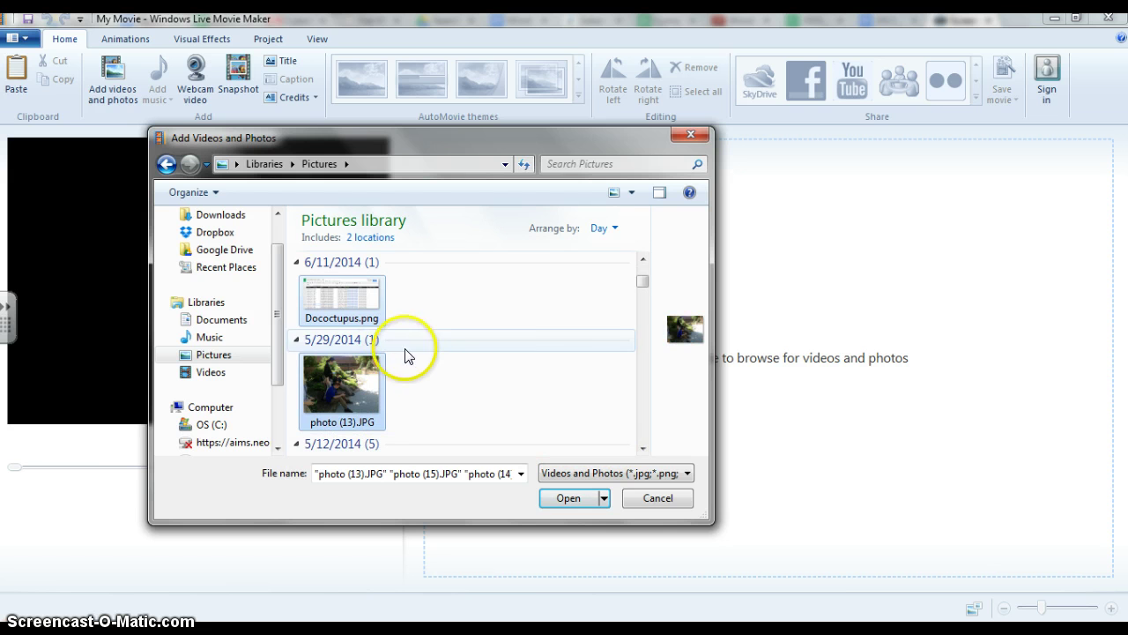
Add the 5/12/2014 photos IMG_2224.JPG and IMG_2227.JPG from the Pictures library to the project
left_click(642, 448)
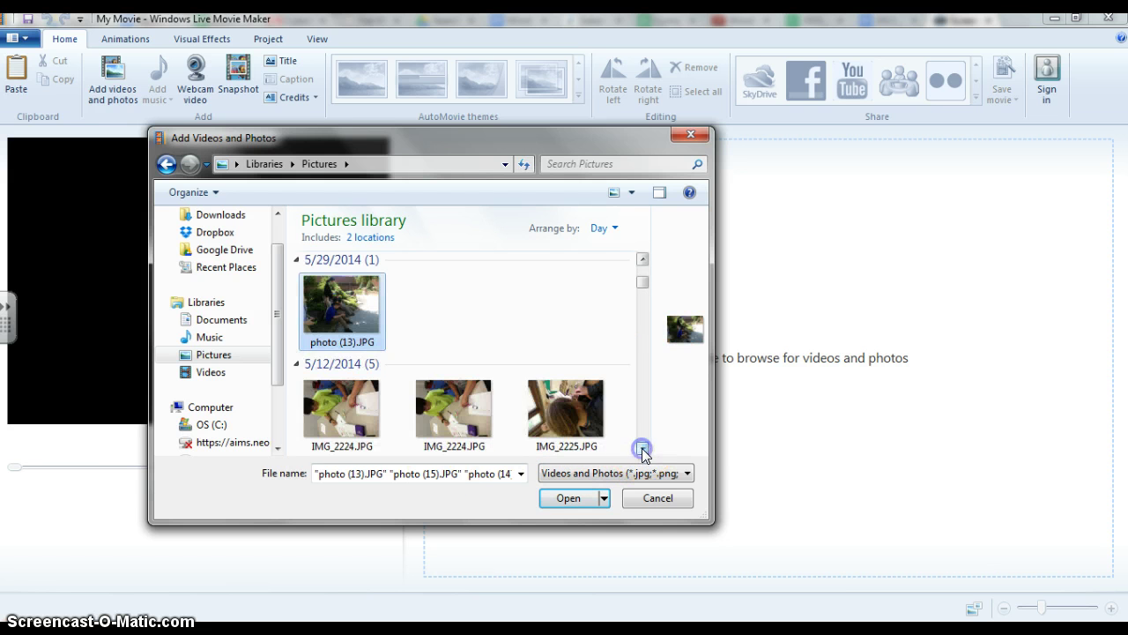
left_click(642, 449)
left_click(334, 345)
left_click(339, 407, "ctrl")
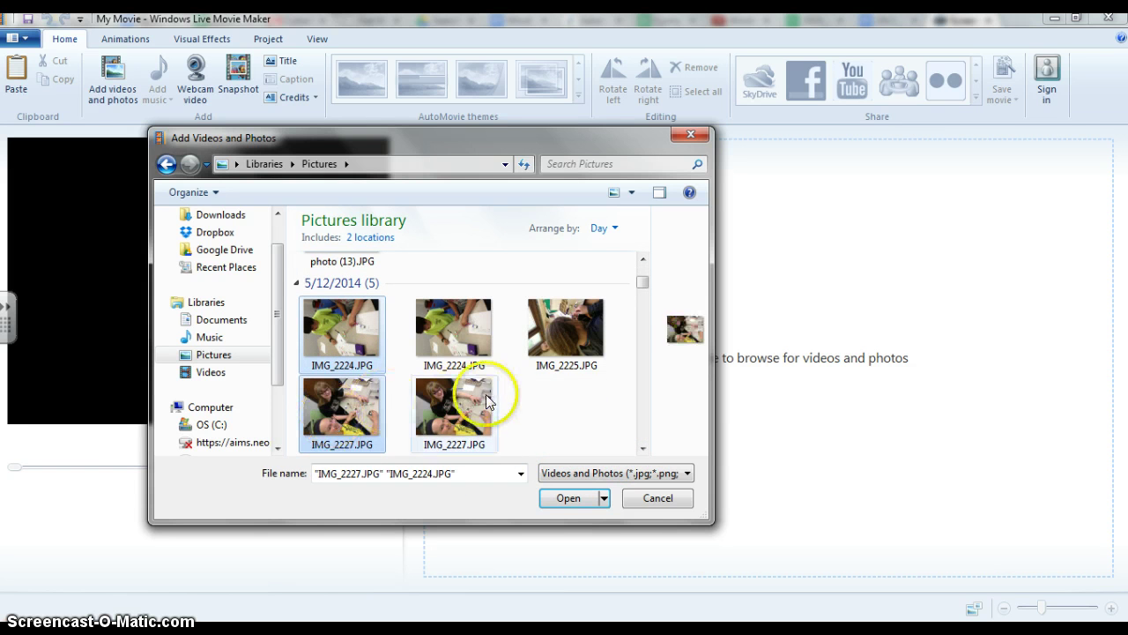
left_click(573, 496)
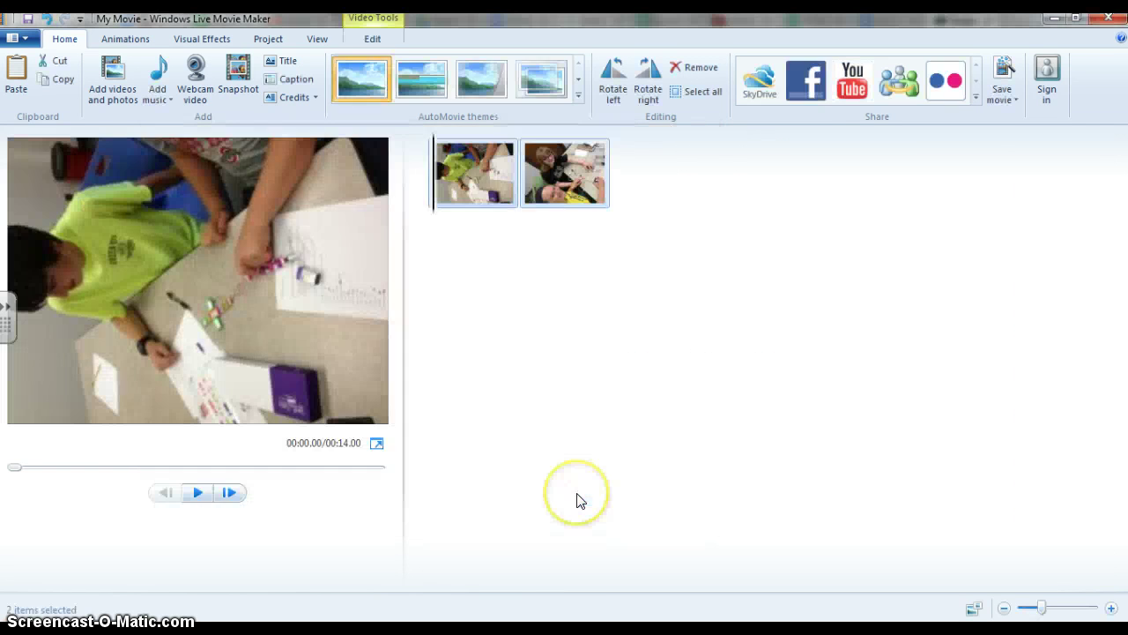
Add photo (7).JPG, photo (15).JPG and photo (14).JPG from the Pictures library to the project
left_click(115, 92)
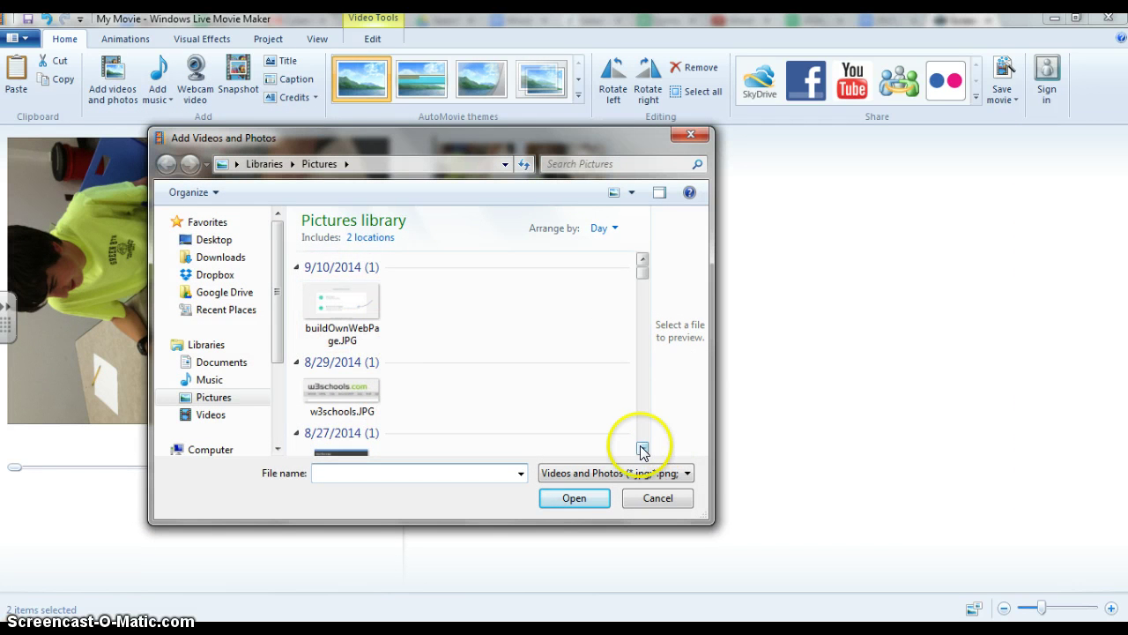
left_click(642, 449)
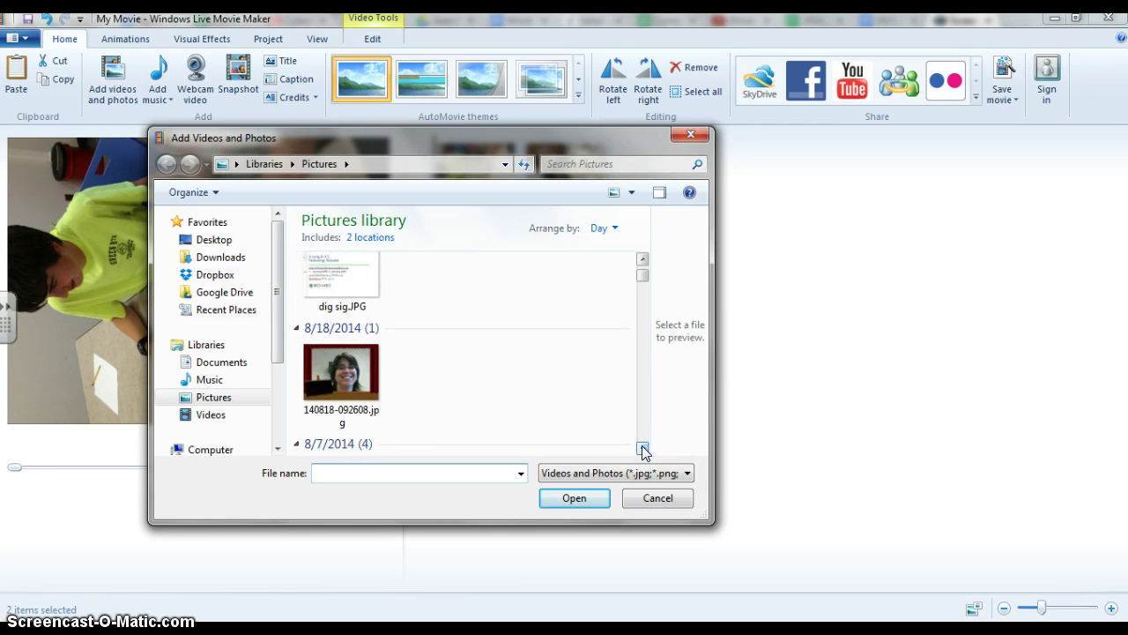
left_click(642, 450)
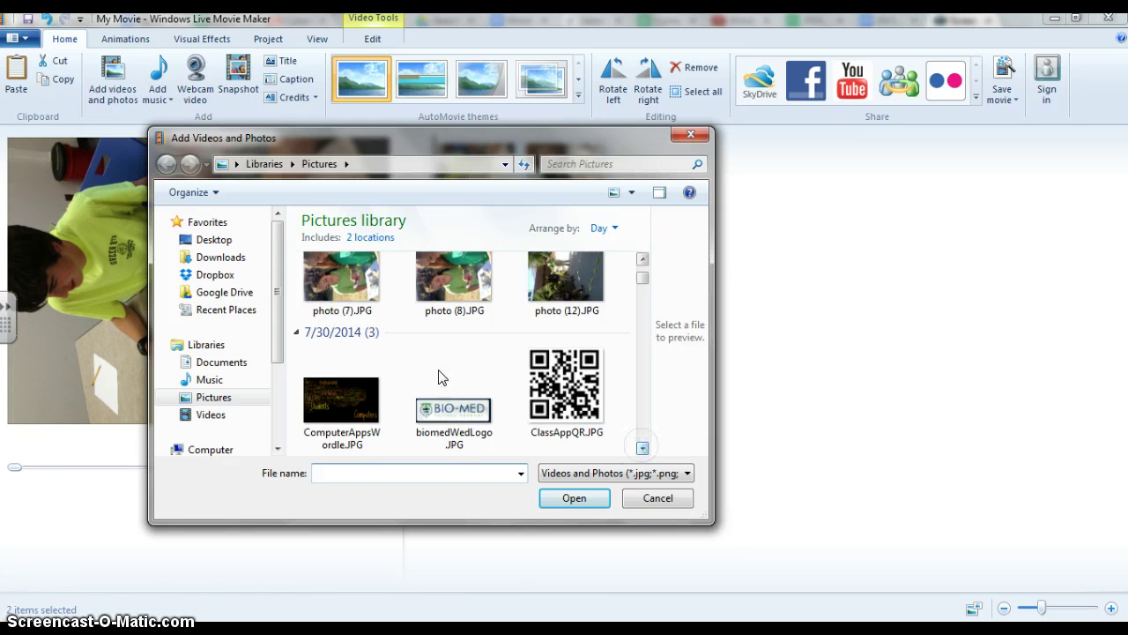
left_click(339, 286)
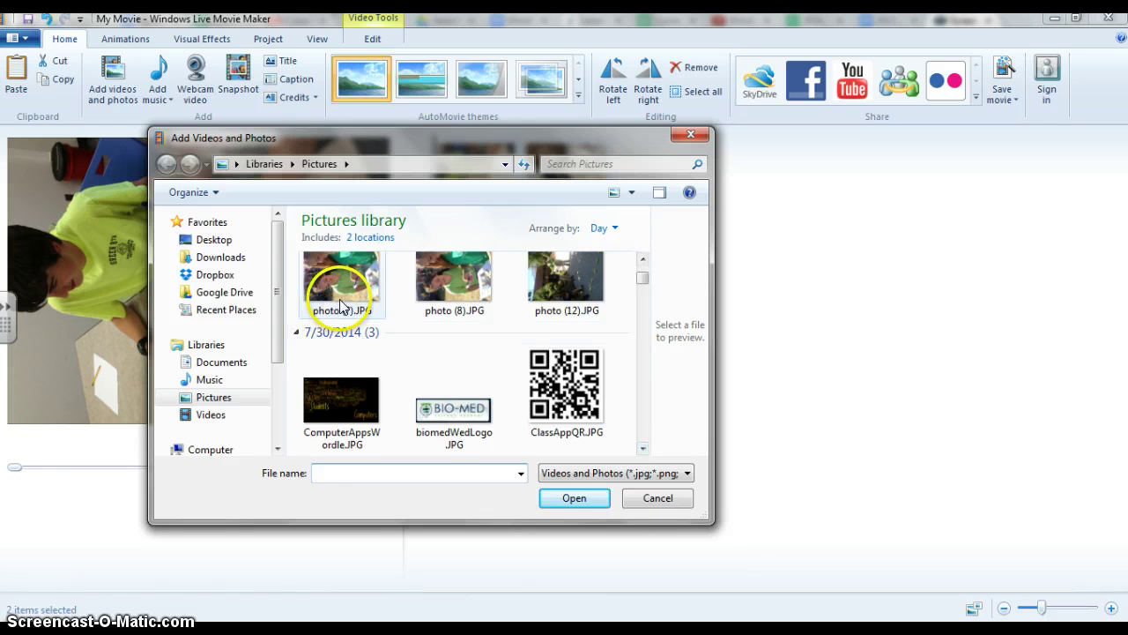
left_click(643, 450)
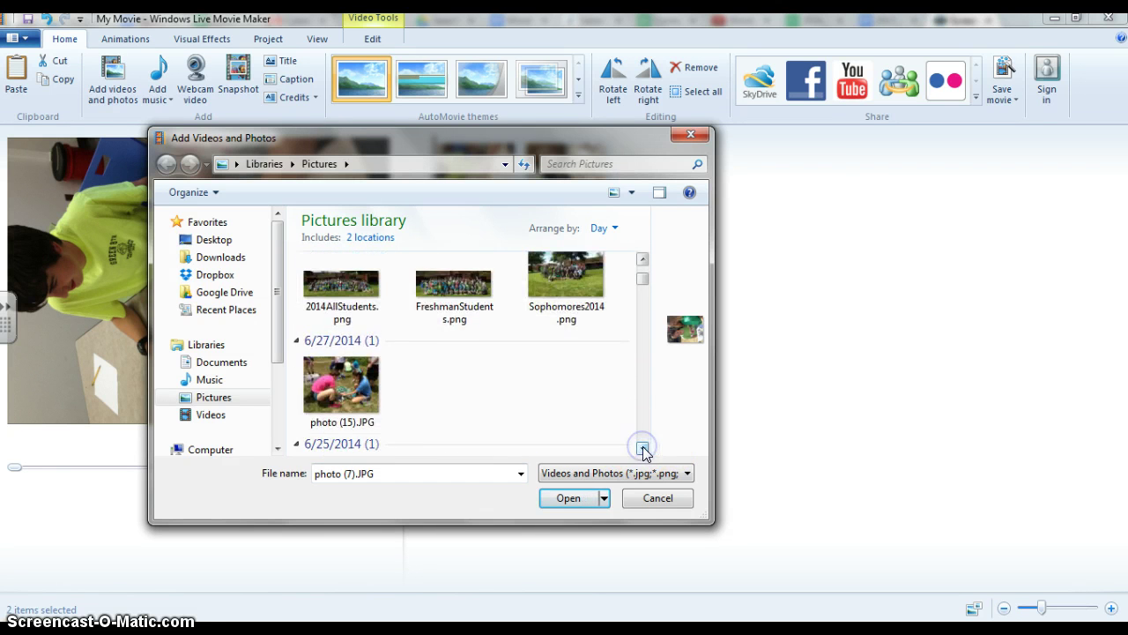
left_click(341, 303, "ctrl")
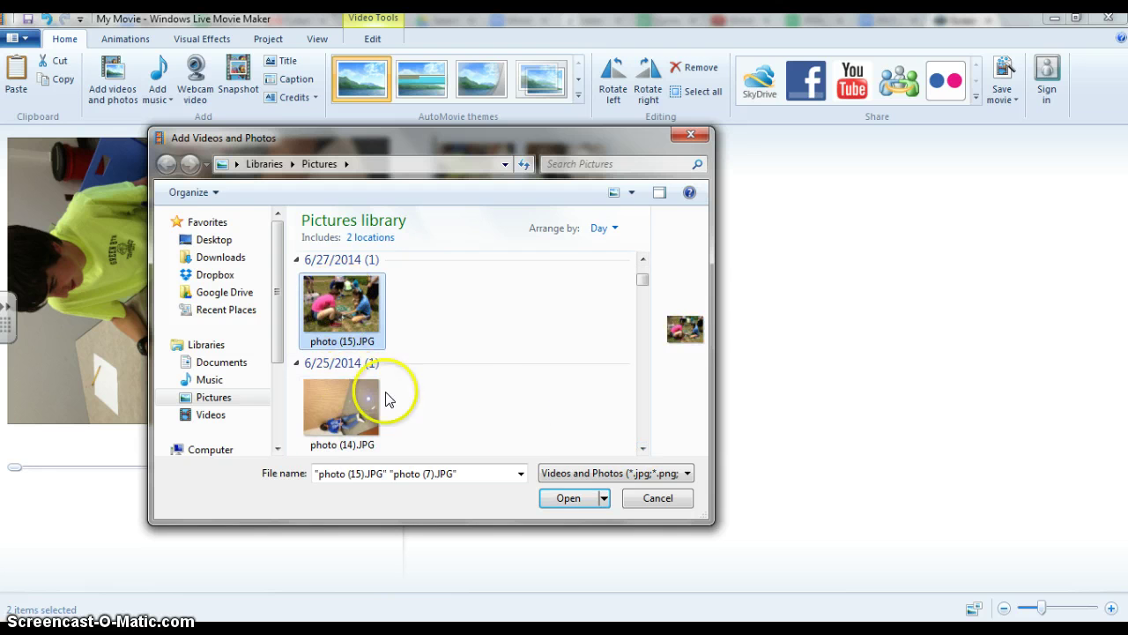
left_click(332, 408, "ctrl")
left_click(564, 498)
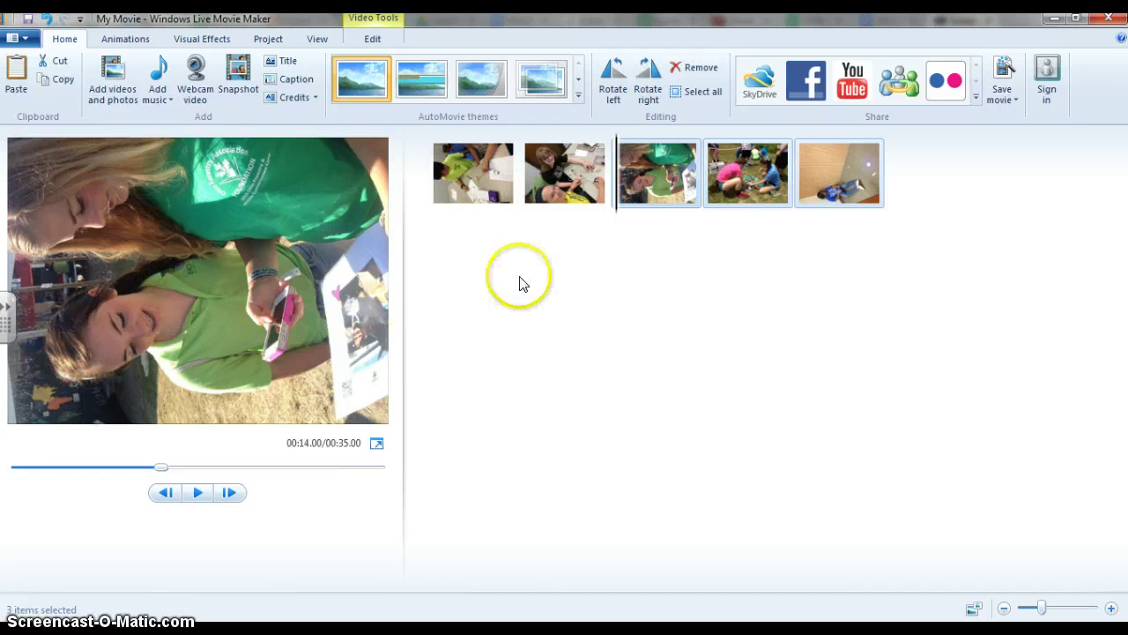
Preview the first four photos of the project one after another
left_click(481, 186)
left_click(551, 191)
left_click(670, 186)
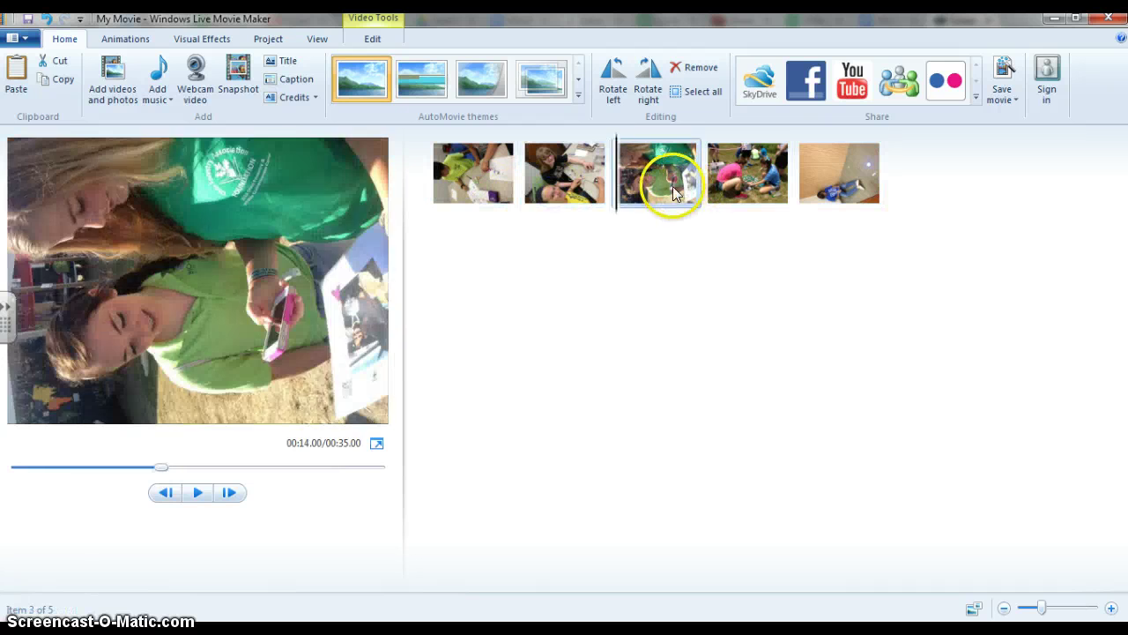
left_click(753, 182)
key("space")
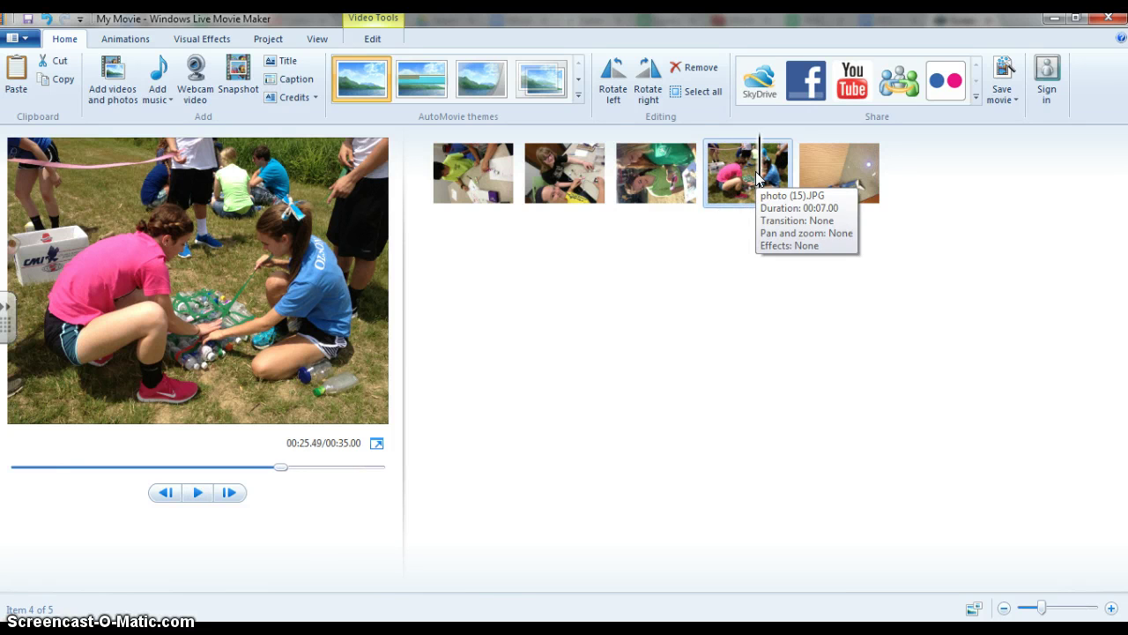
Rotate the first three photos of the project 90° to the right
left_click_drag(758, 177, 498, 310)
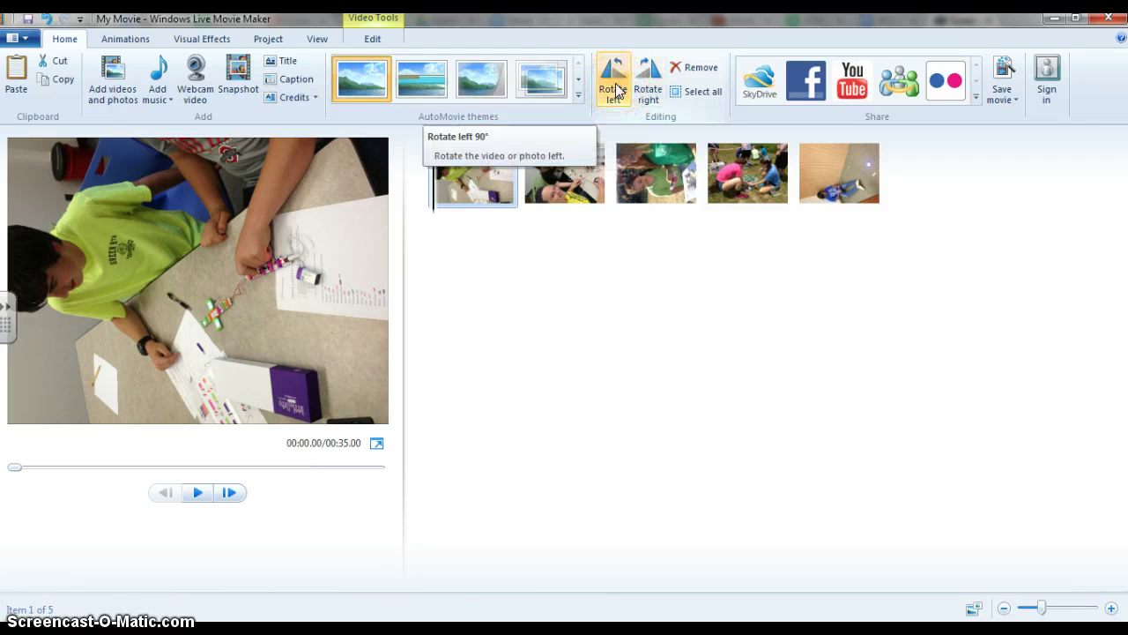
left_click(646, 83)
left_click(542, 192)
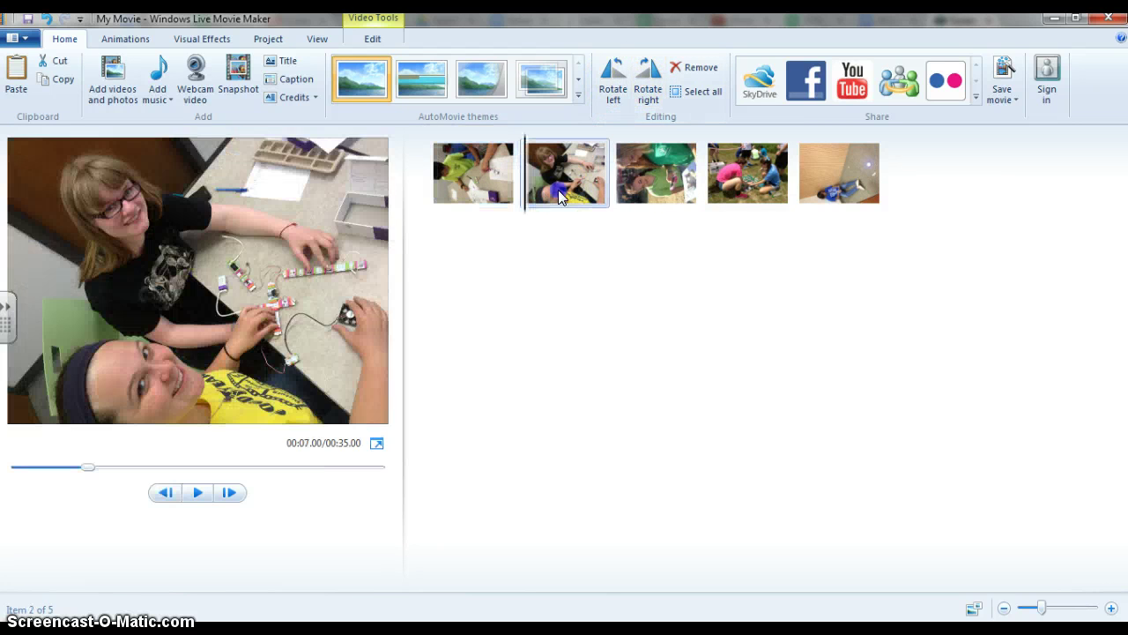
left_click(648, 83)
left_click(635, 145)
left_click(648, 84)
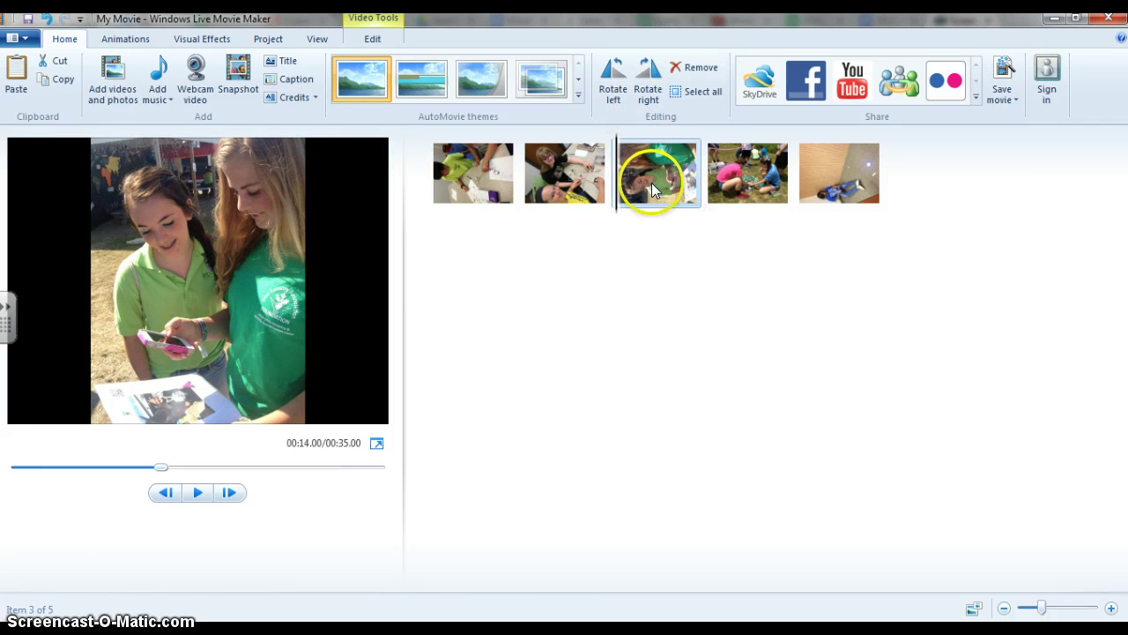
Add a caption to the first photo and replace its placeholder text with "Sni"
left_click(471, 192)
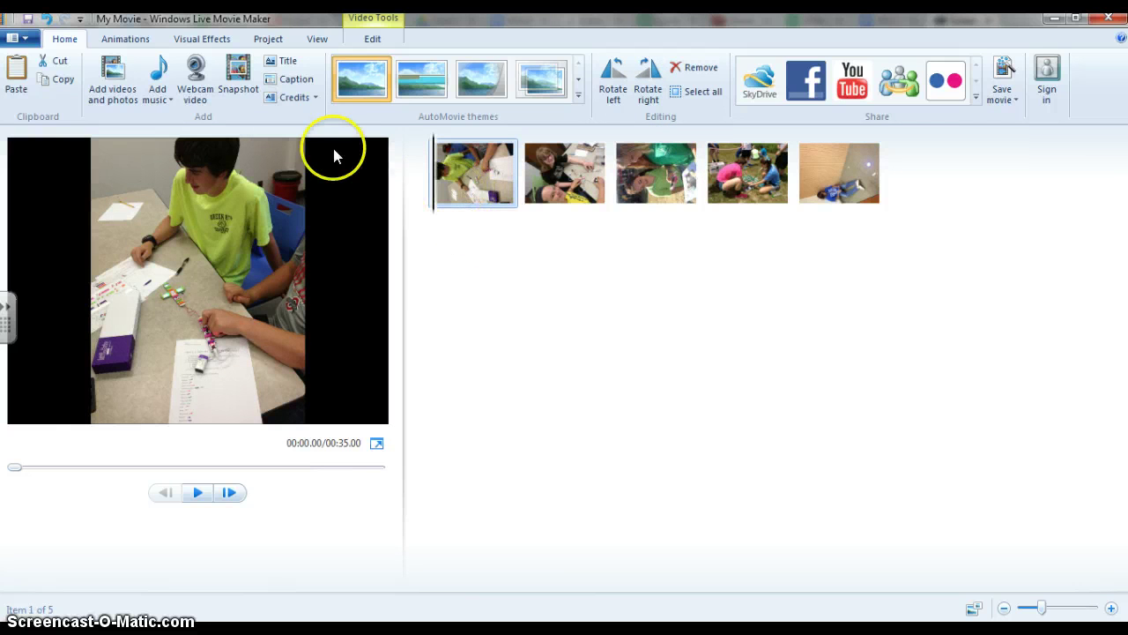
left_click(296, 82)
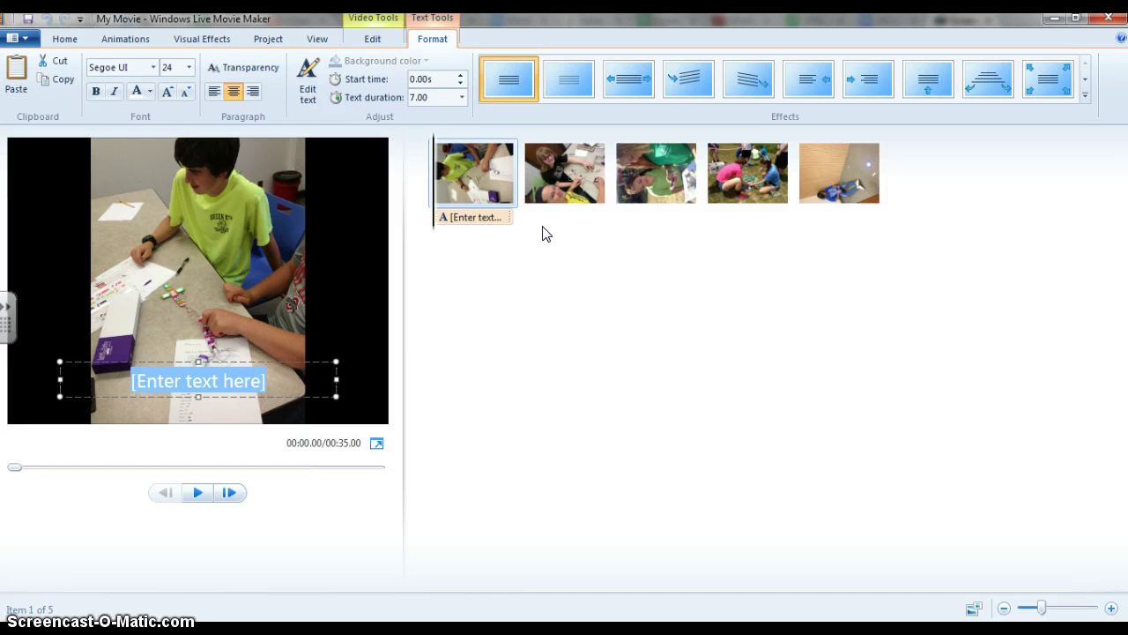
key("BackSpace")
type("Sni")
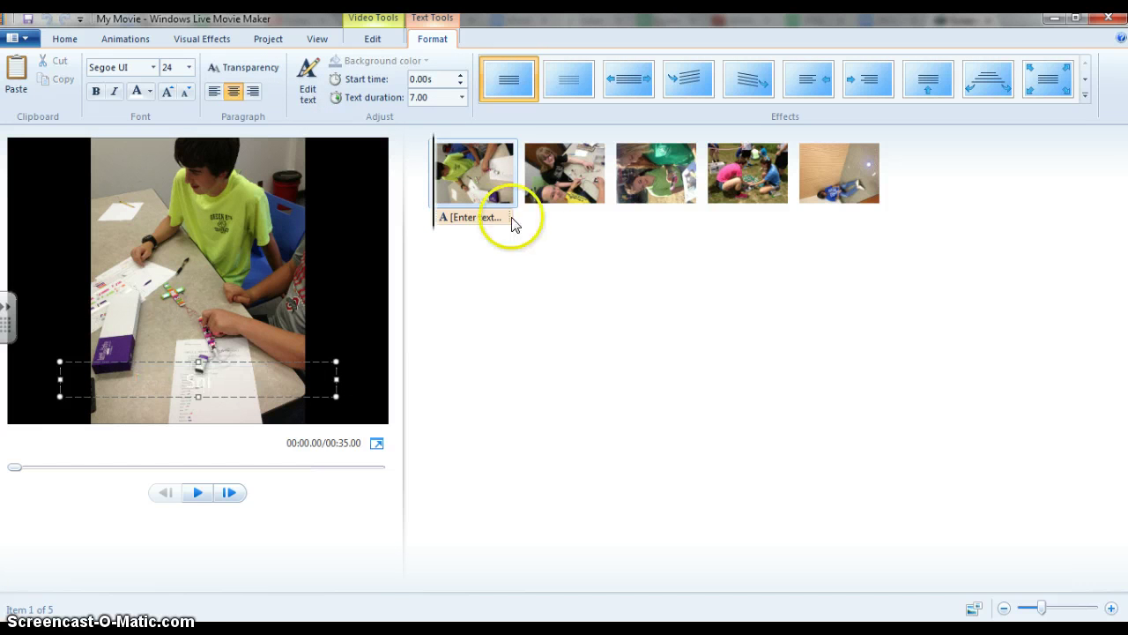
Widen the text box of the first photo's caption and change its text to "Little bits"
left_click(496, 217)
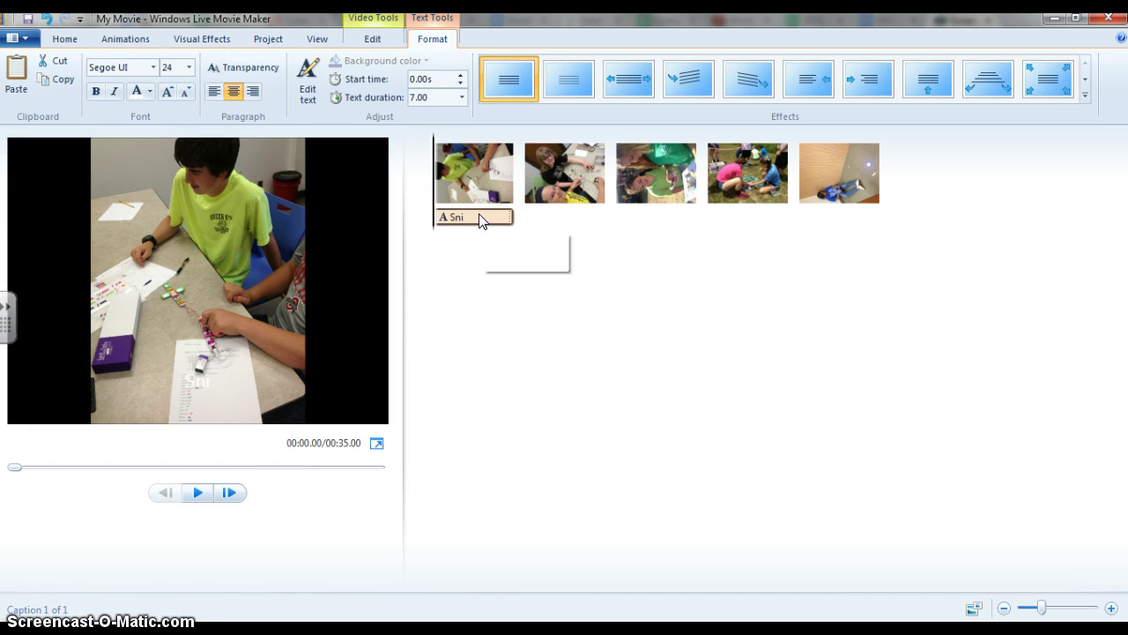
left_click(202, 381)
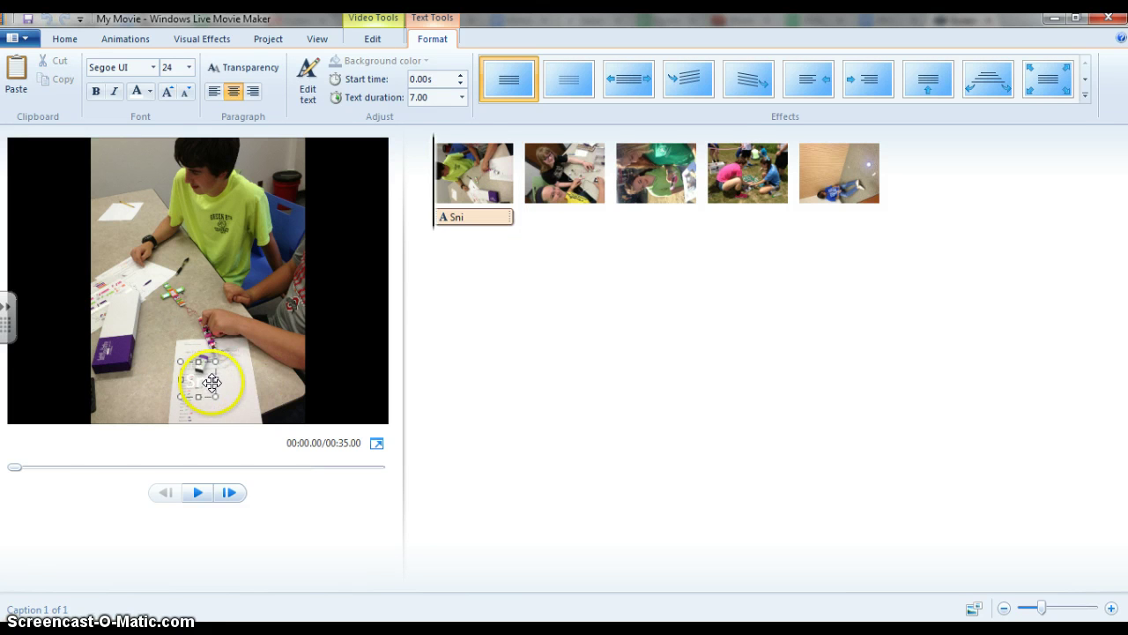
left_click_drag(214, 380, 279, 384)
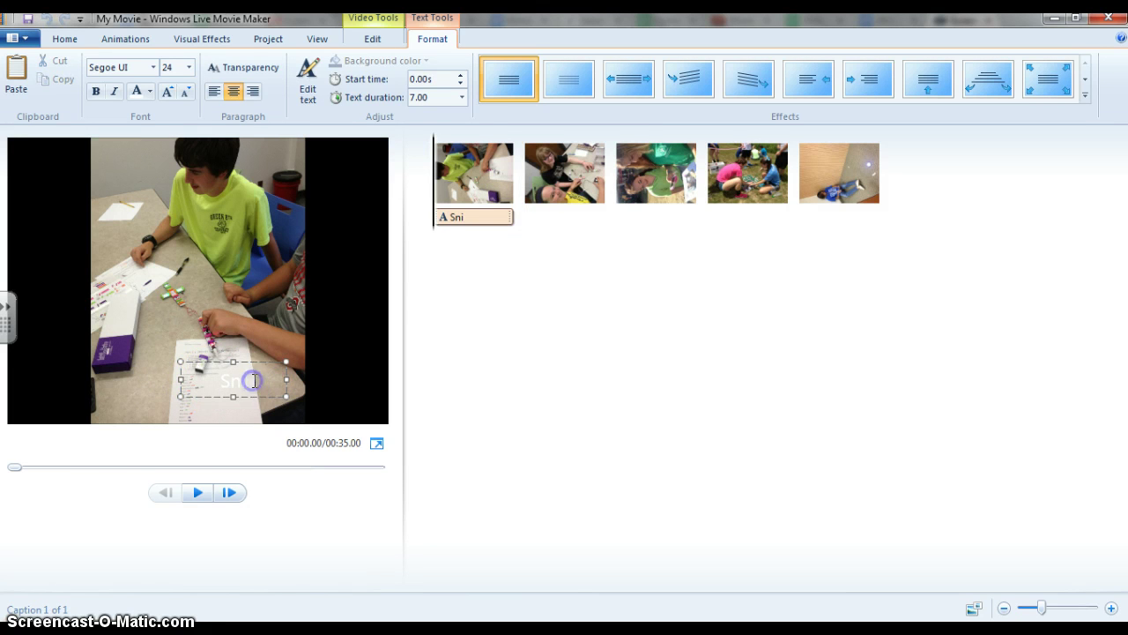
left_click(162, 487)
Color the "Little bits" caption text blue and enlarge it to font size 36
left_click_drag(273, 382, 196, 381)
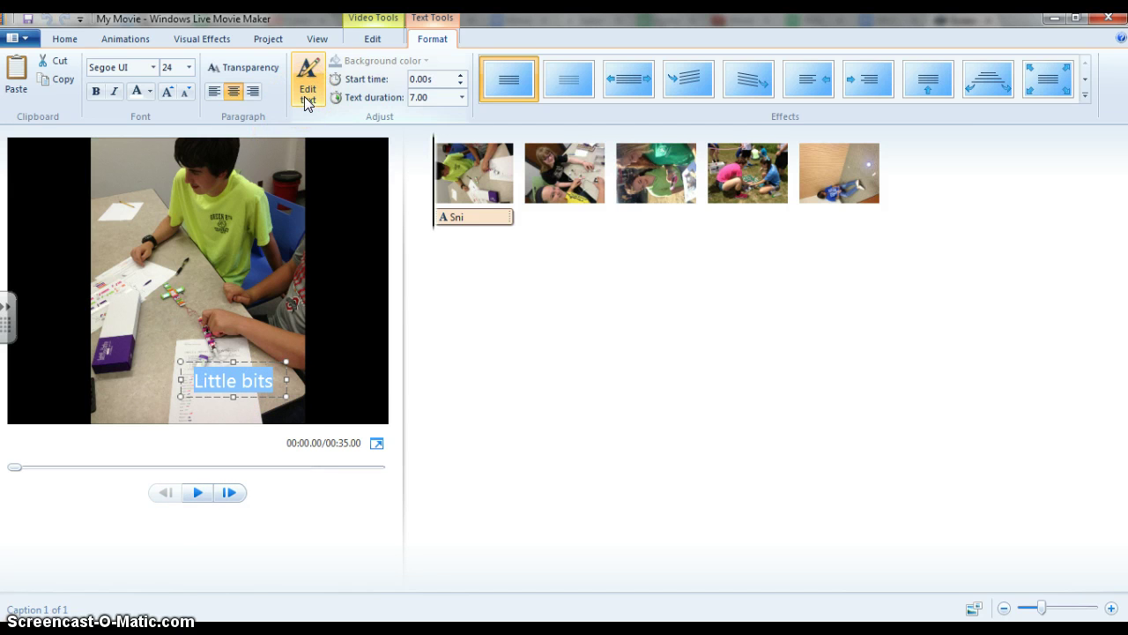
left_click(149, 92)
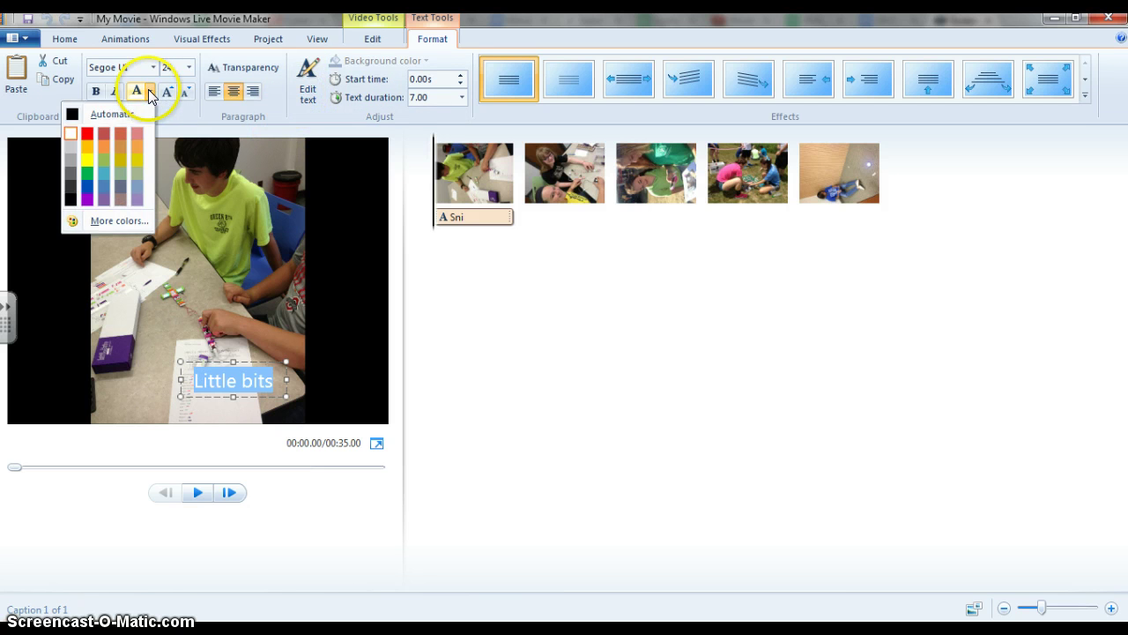
left_click(88, 181)
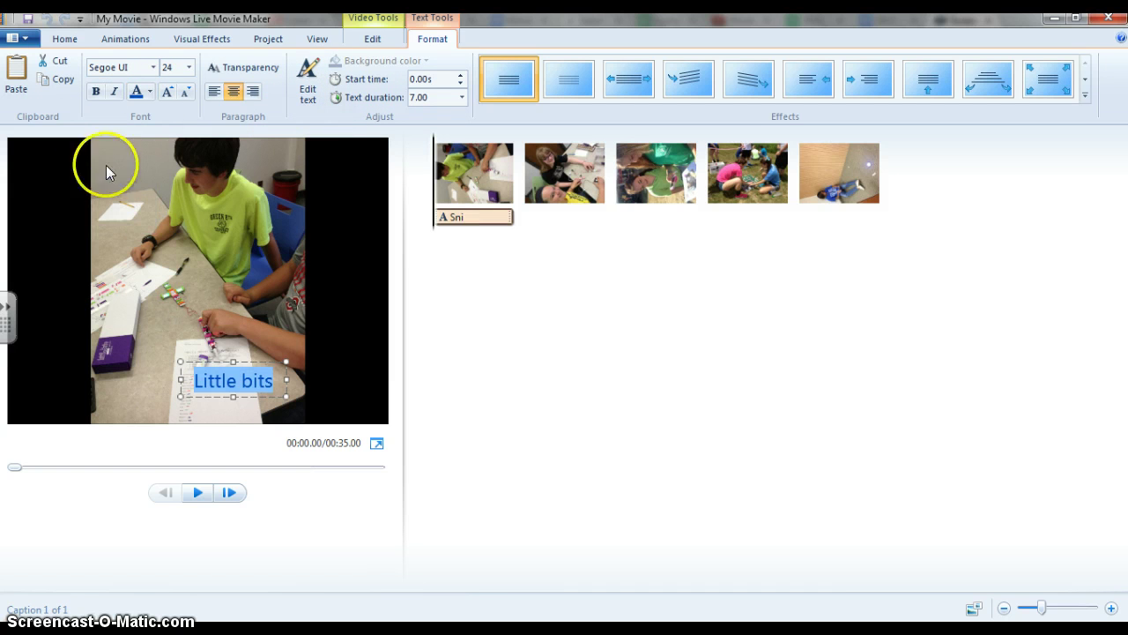
left_click(167, 93)
left_click(167, 93)
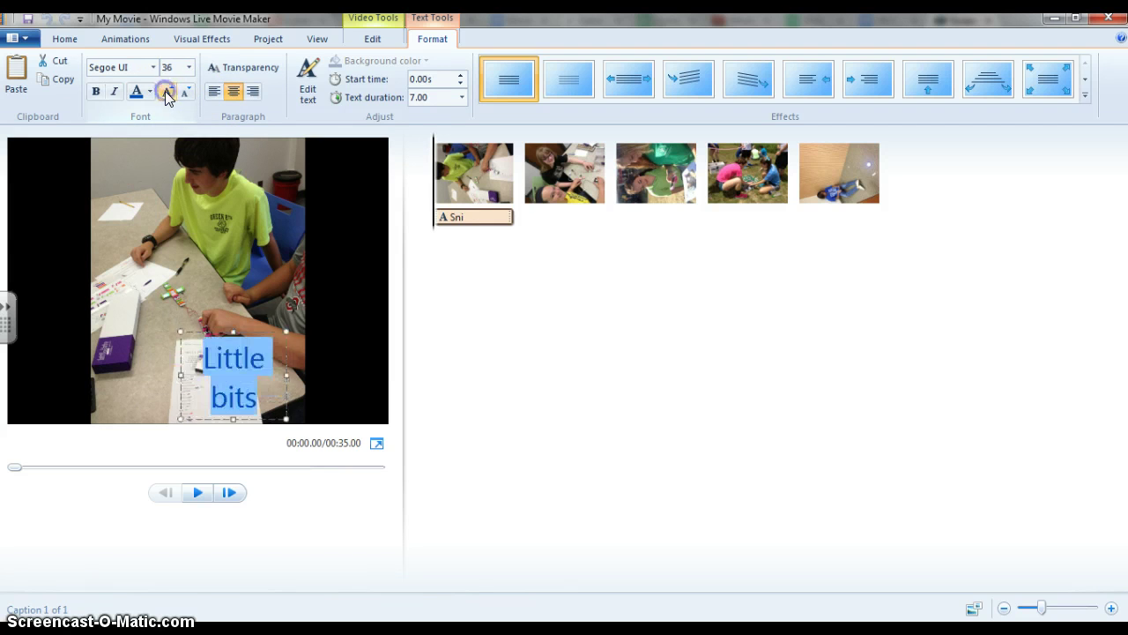
Fit the "Little bits" caption into the black strip to the left of the photo and color its text white
left_click_drag(259, 327, 79, 209)
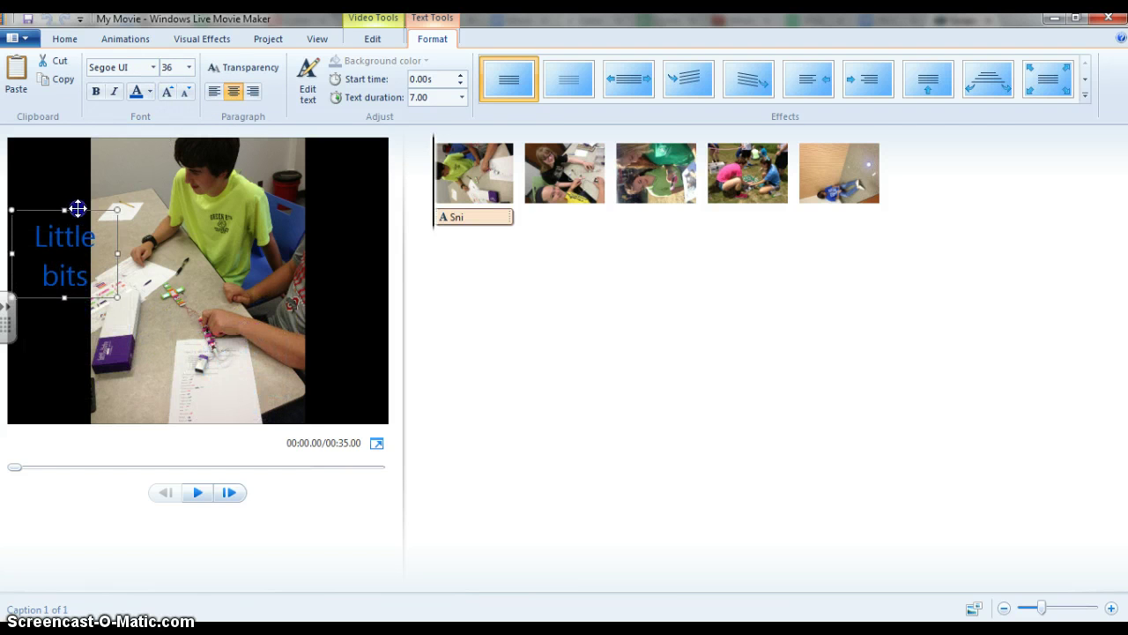
left_click_drag(111, 255, 26, 220)
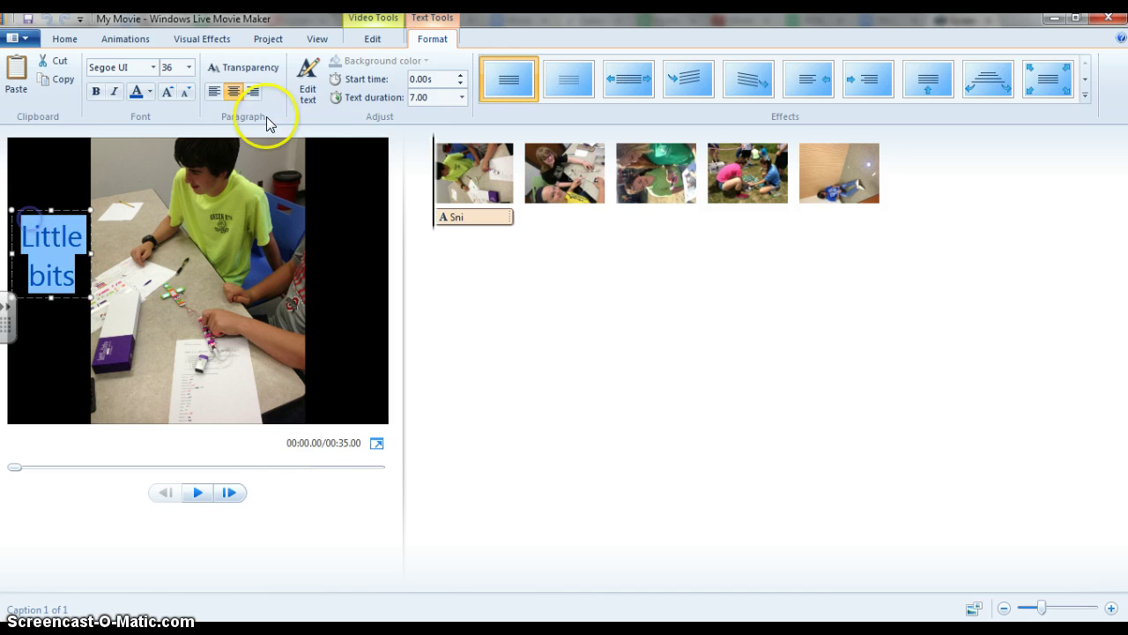
left_click(150, 91)
left_click(69, 131)
left_click(61, 345)
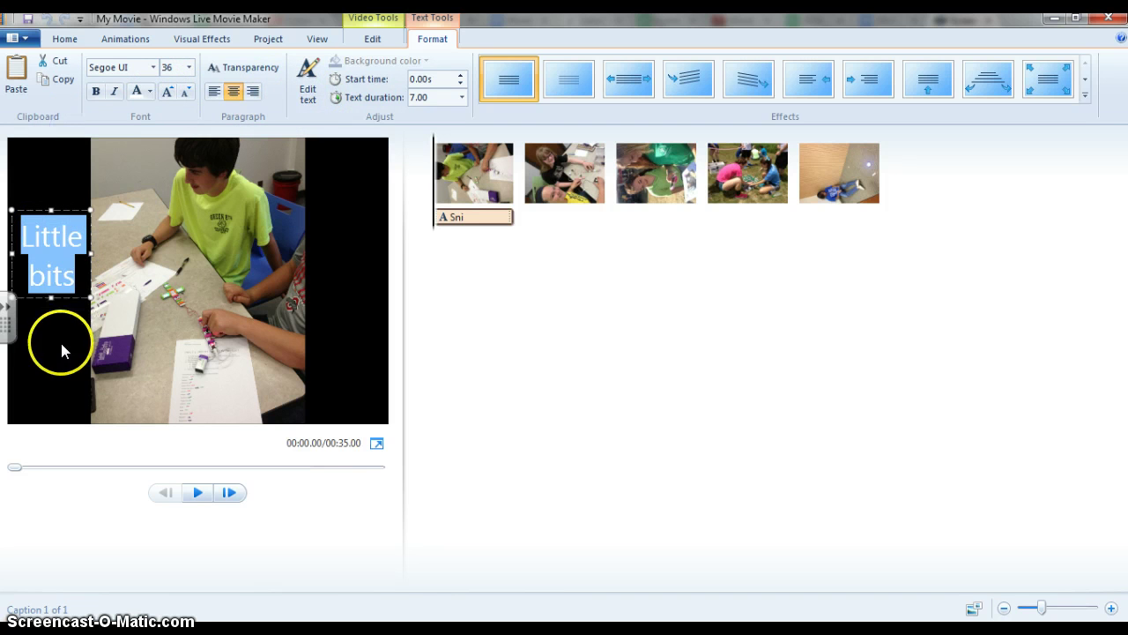
left_click(61, 345)
left_click(625, 348)
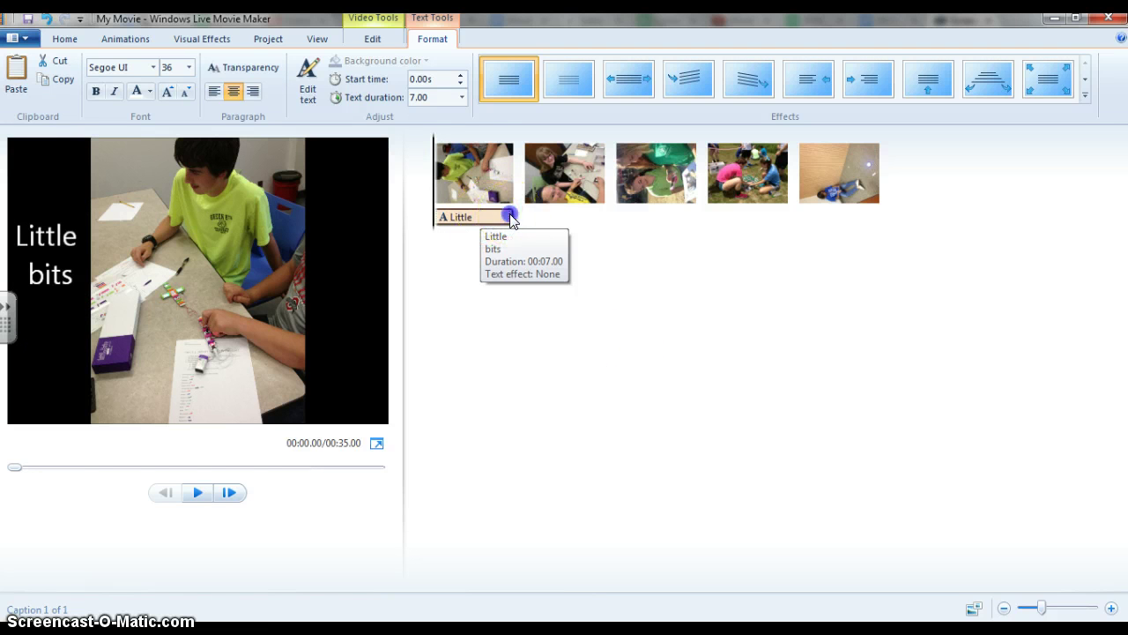
Shift the "Little bits" caption's start to 0.57 s and set its text duration to 10.00 seconds
left_click_drag(511, 221, 435, 222)
left_click_drag(511, 221, 440, 218)
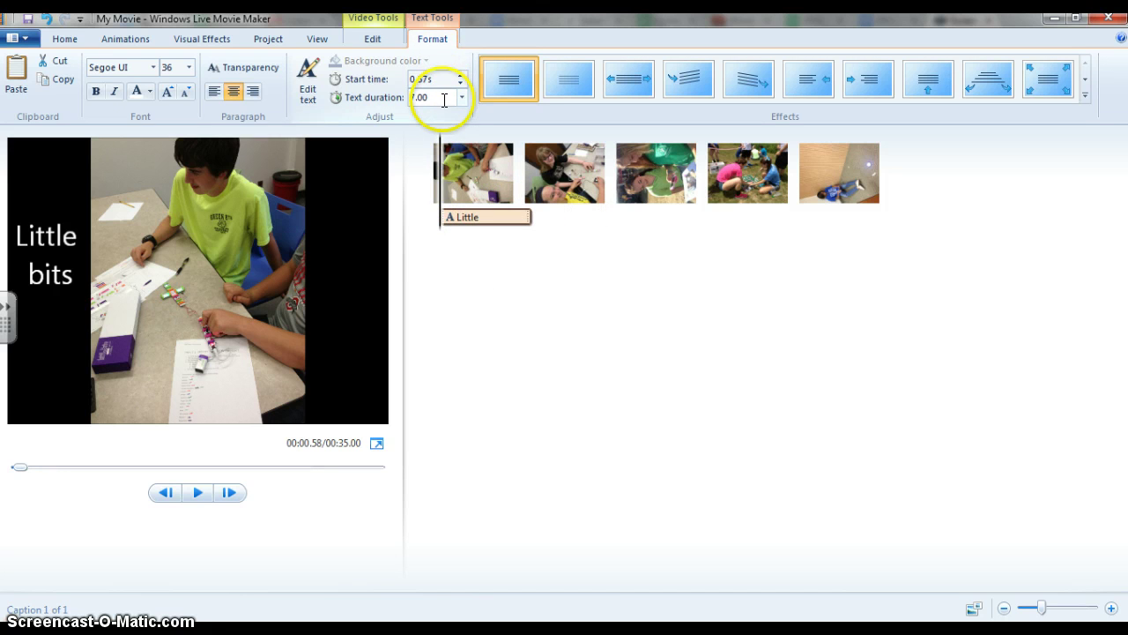
left_click(462, 98)
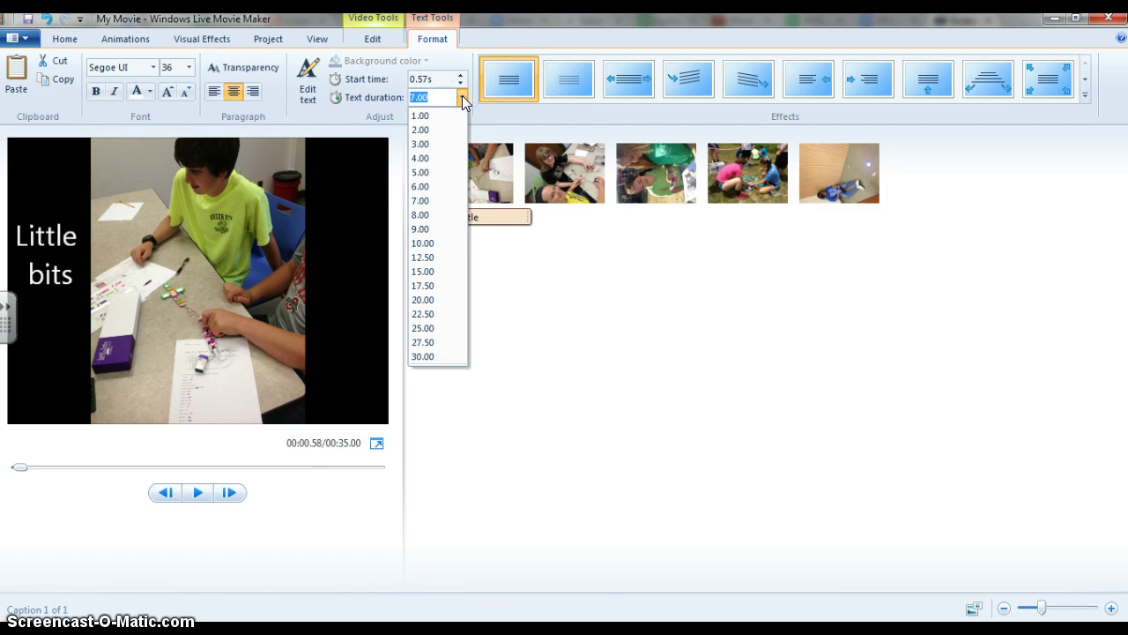
left_click(435, 243)
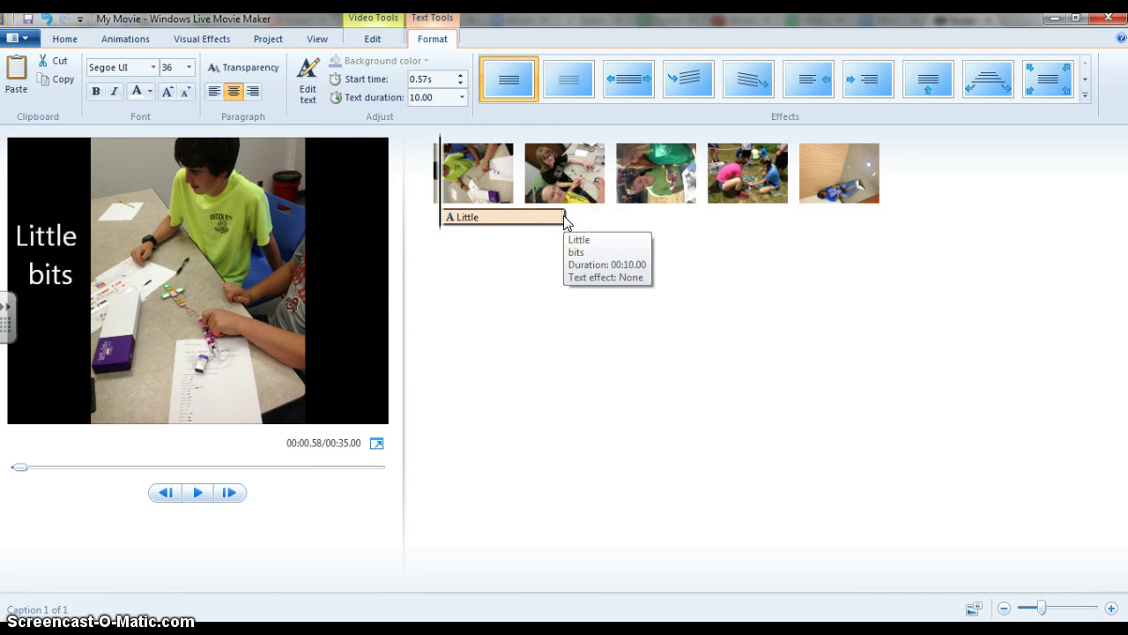
Apply the text effect with outward horizontal arrows on both sides to the "Little bits" caption and preview it
left_click(570, 85)
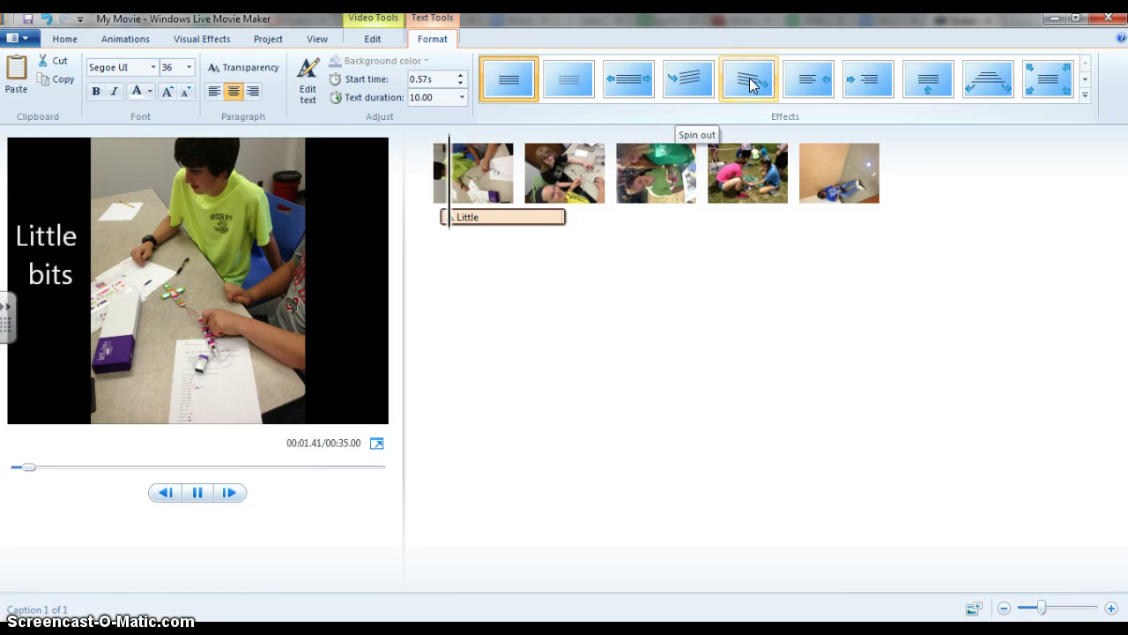
left_click(615, 88)
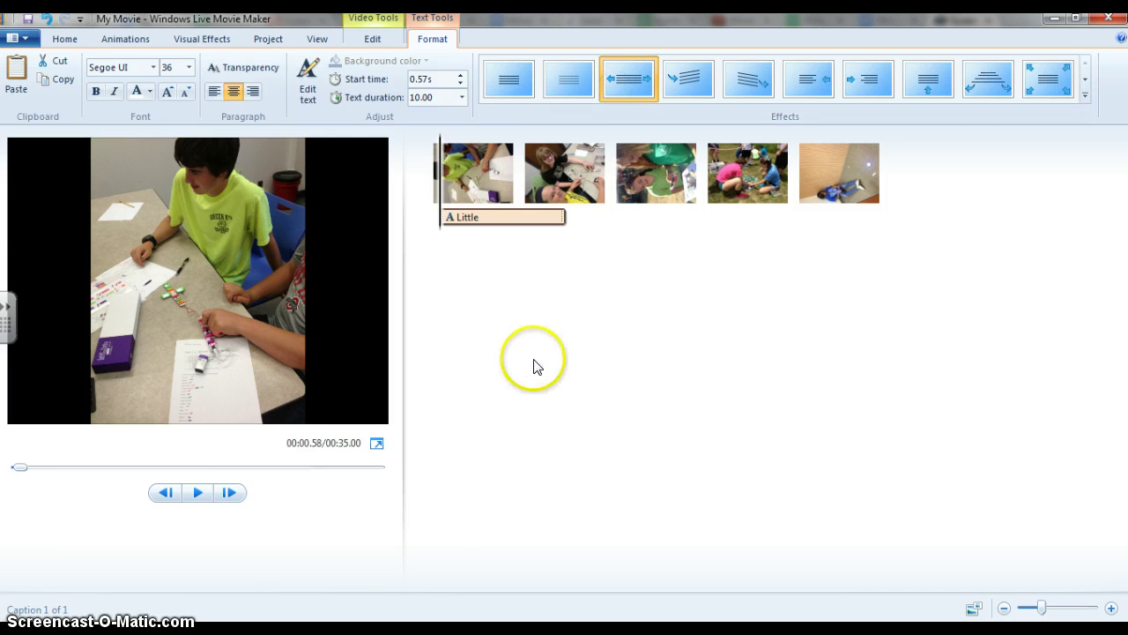
key("space")
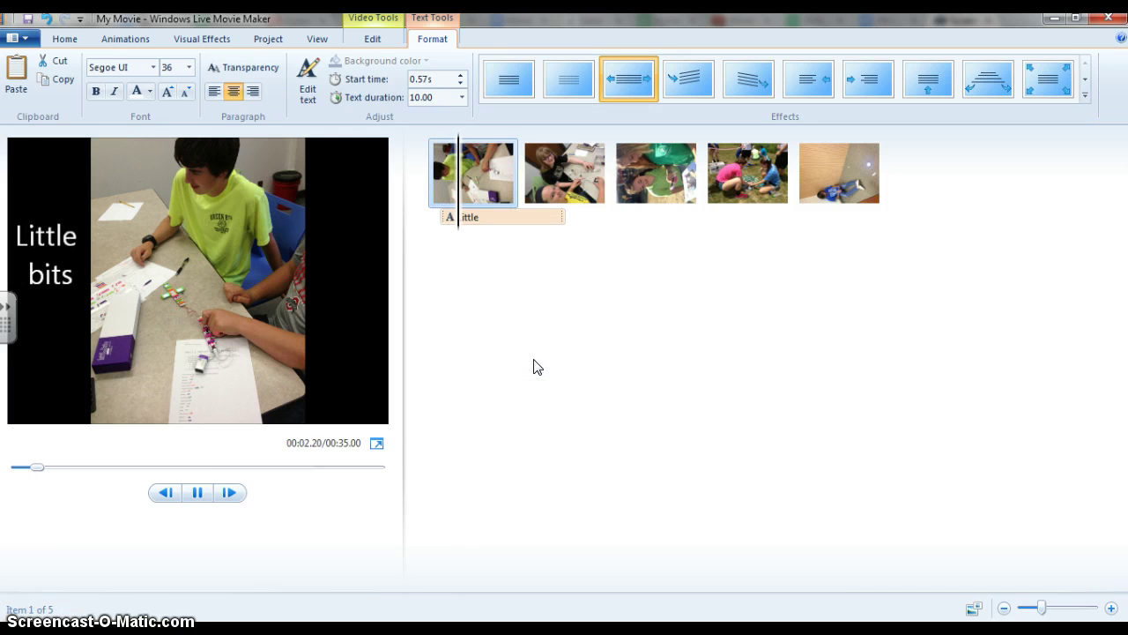
left_click(203, 492)
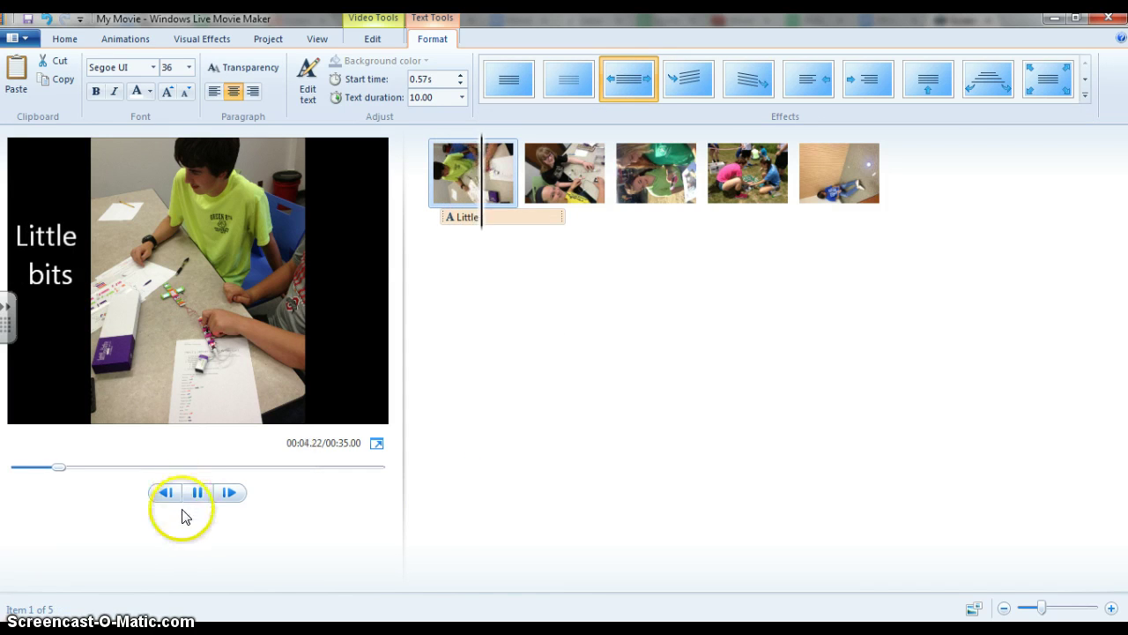
left_click(567, 491)
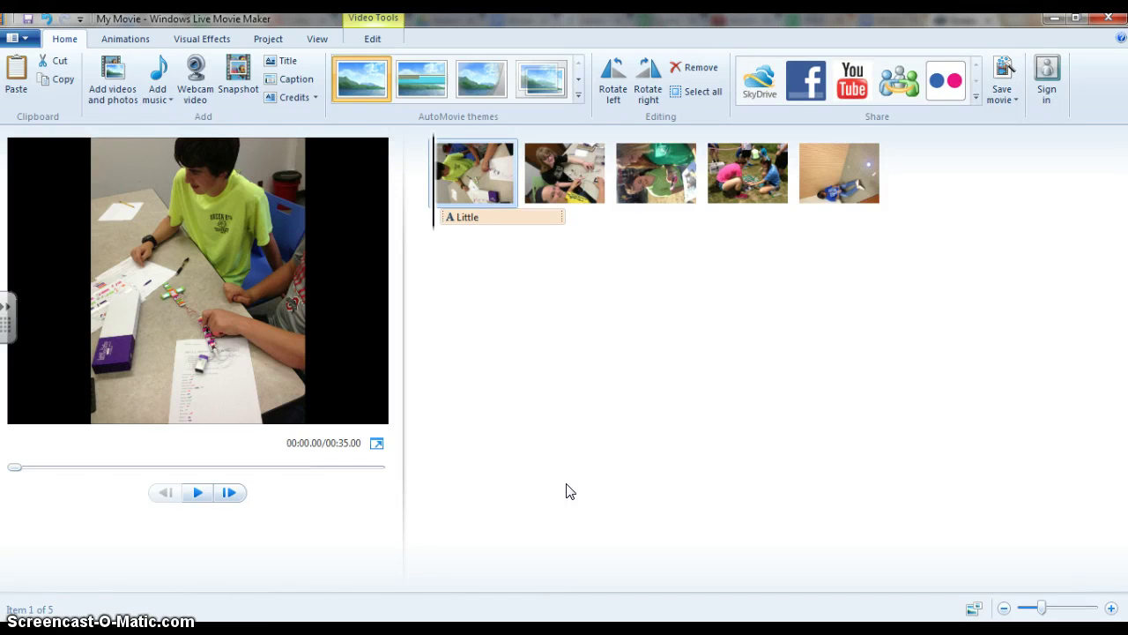
left_click(547, 482)
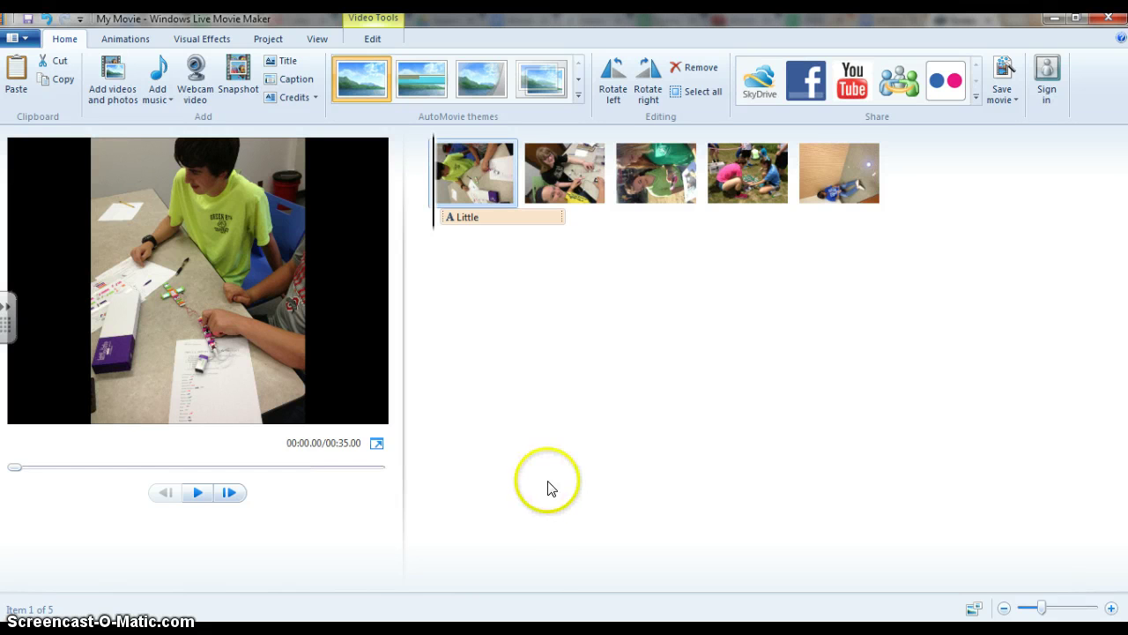
Add test.wma from the Music library to the movie as background music
left_click(163, 106)
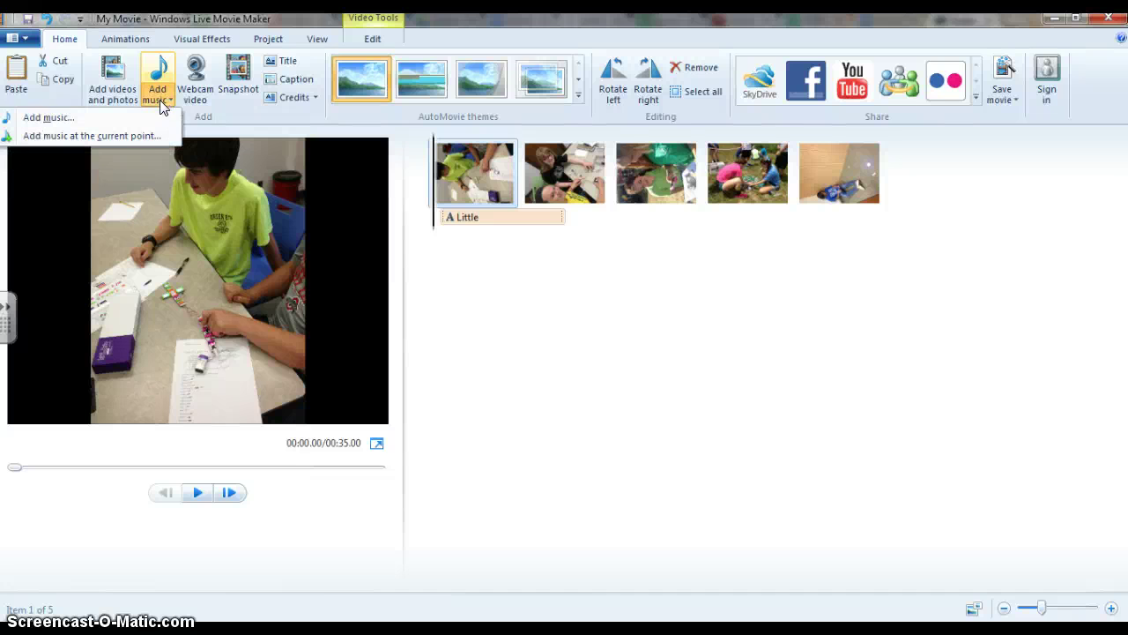
left_click(143, 119)
left_click(141, 115)
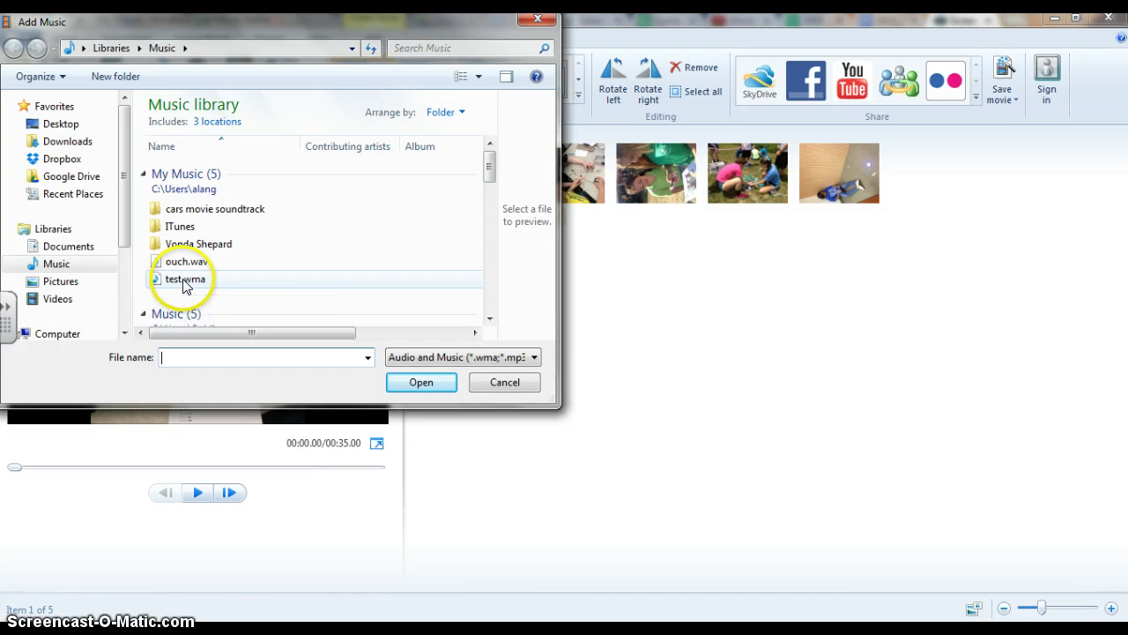
left_click(185, 283)
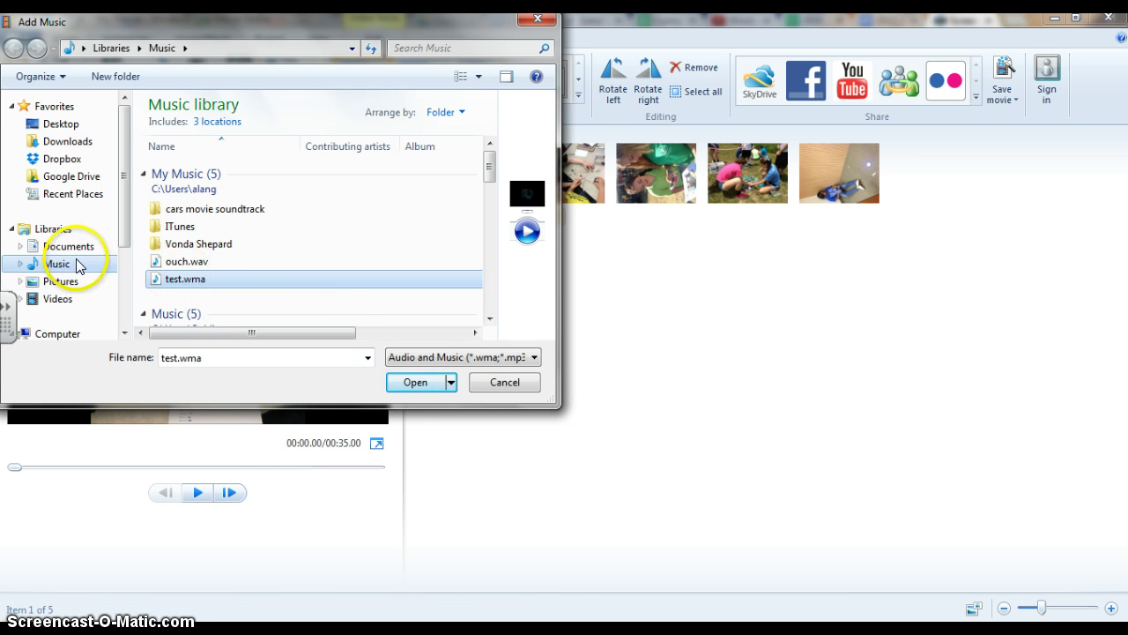
left_click(418, 382)
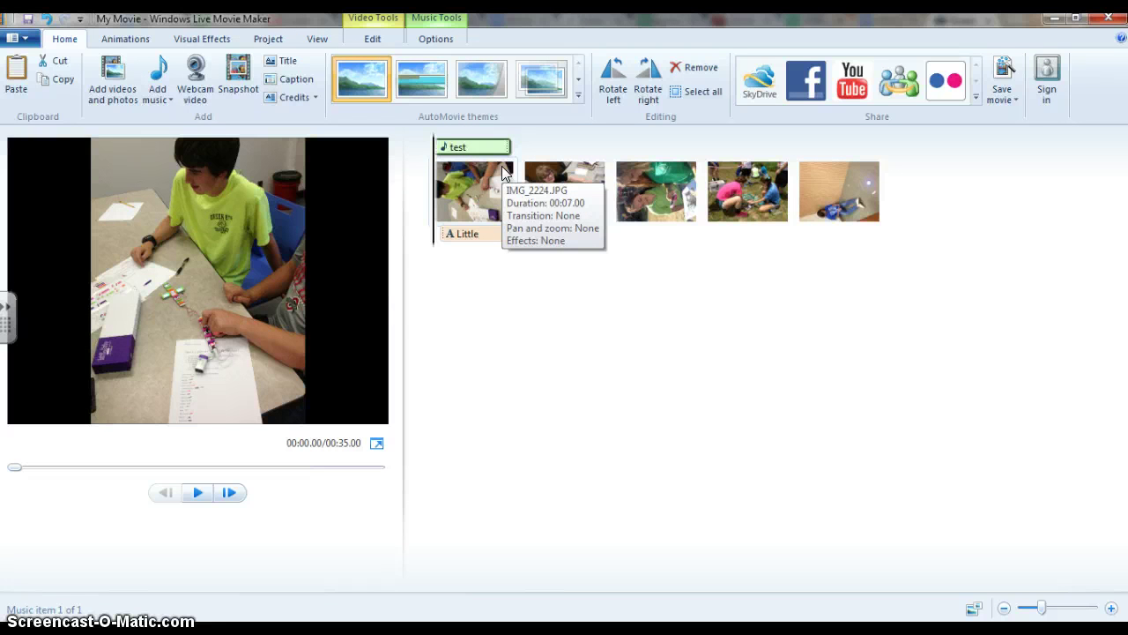
left_click(559, 356)
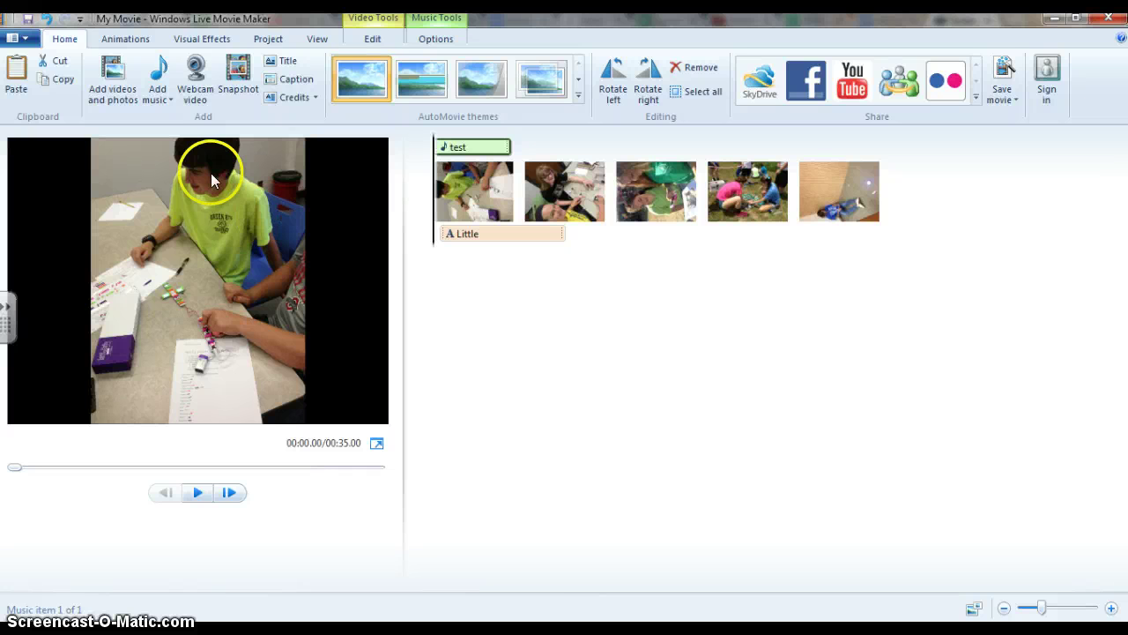
Save the project in the My Videos folder under the file name mytestmovie
left_click(19, 38)
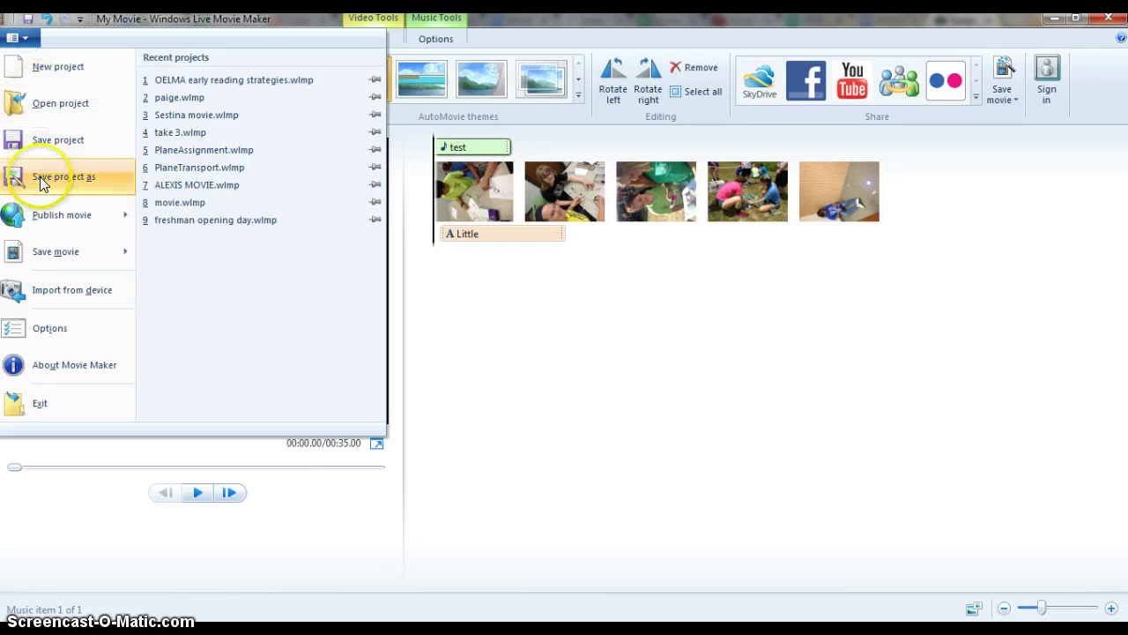
left_click(31, 145)
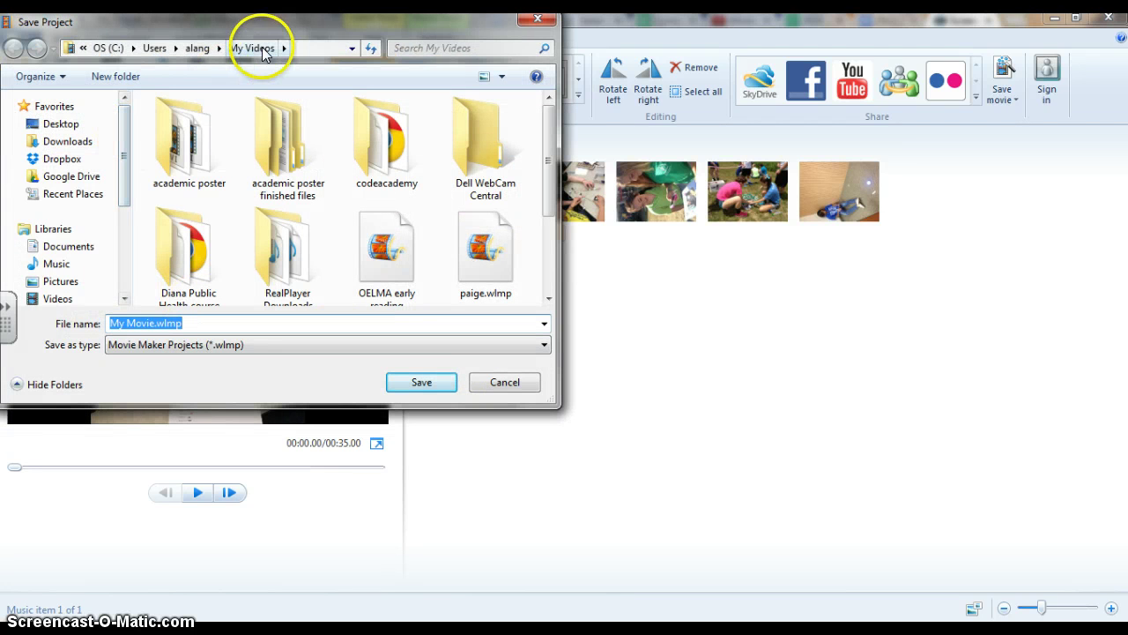
left_click(154, 323)
key("ctrl+a")
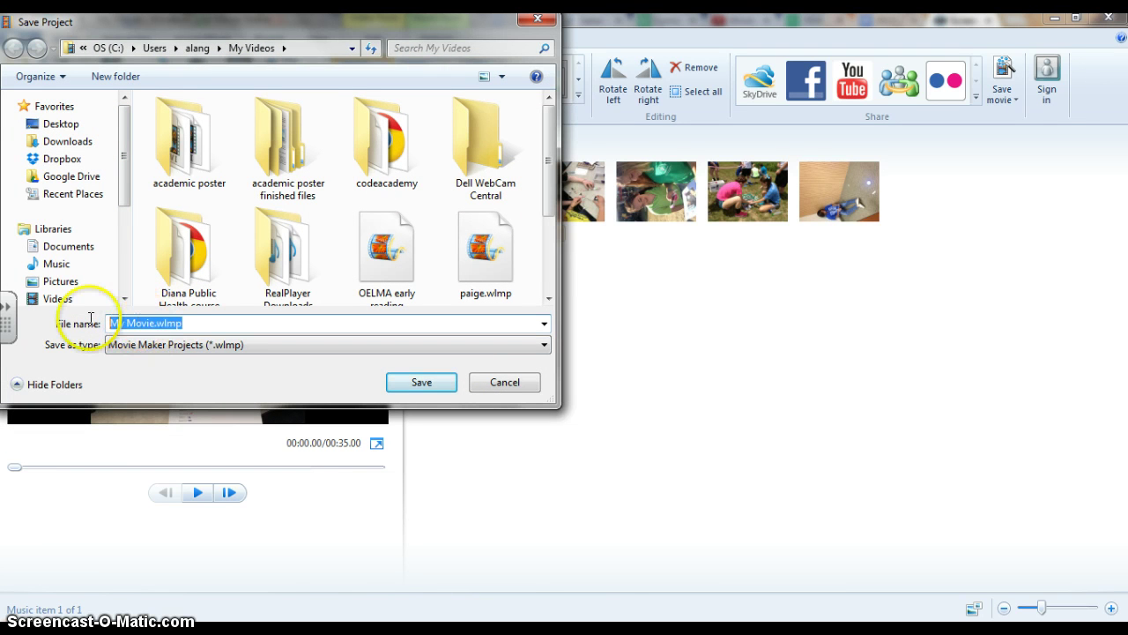
type("myh")
key("BackSpace")
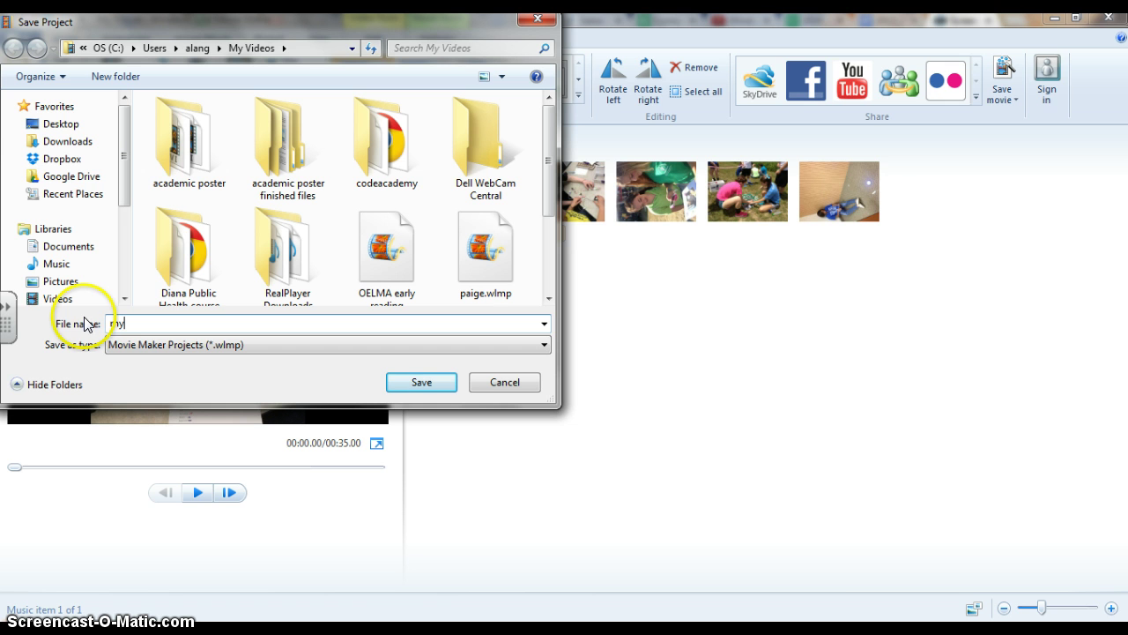
type("testmovie")
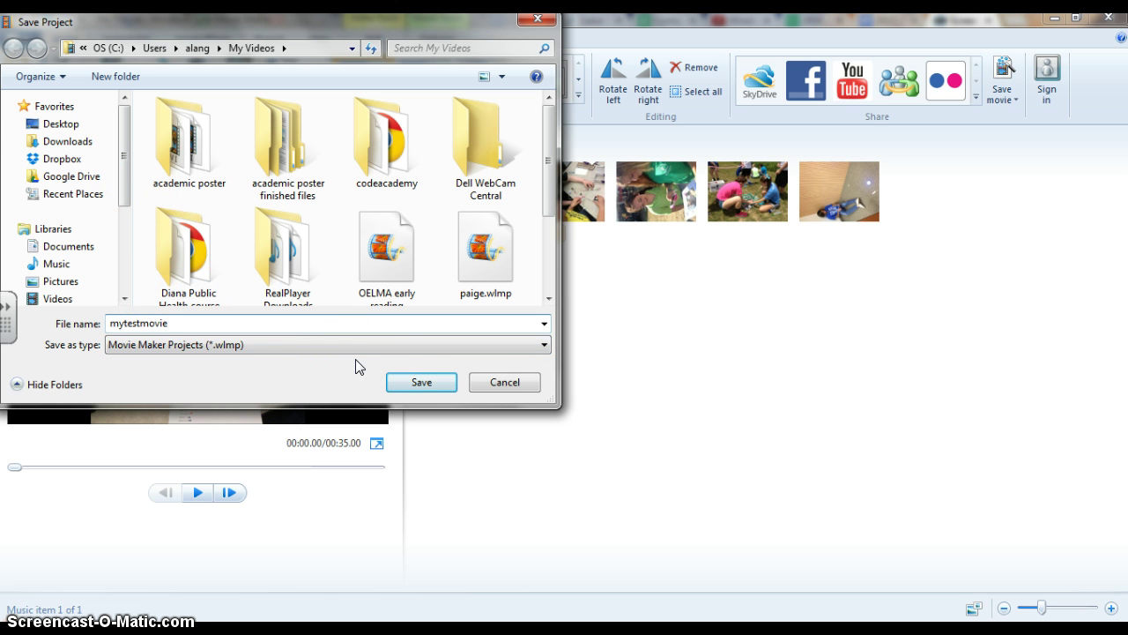
left_click(406, 379)
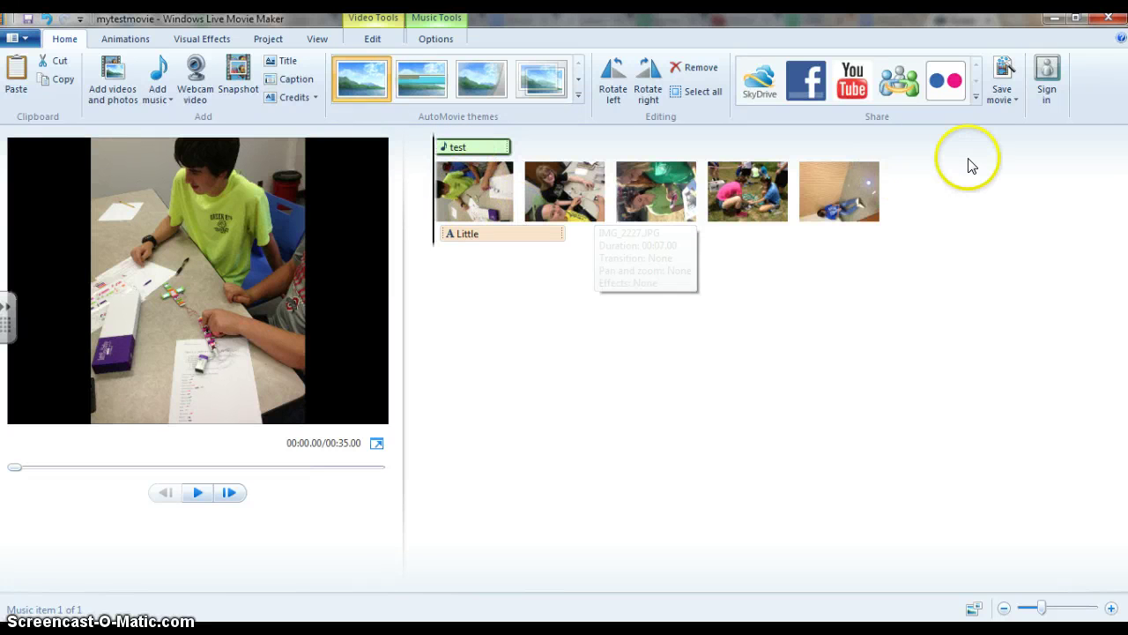
Export the movie with the recommended setting to the Videos library as mytestmovie.wmv
left_click(1009, 96)
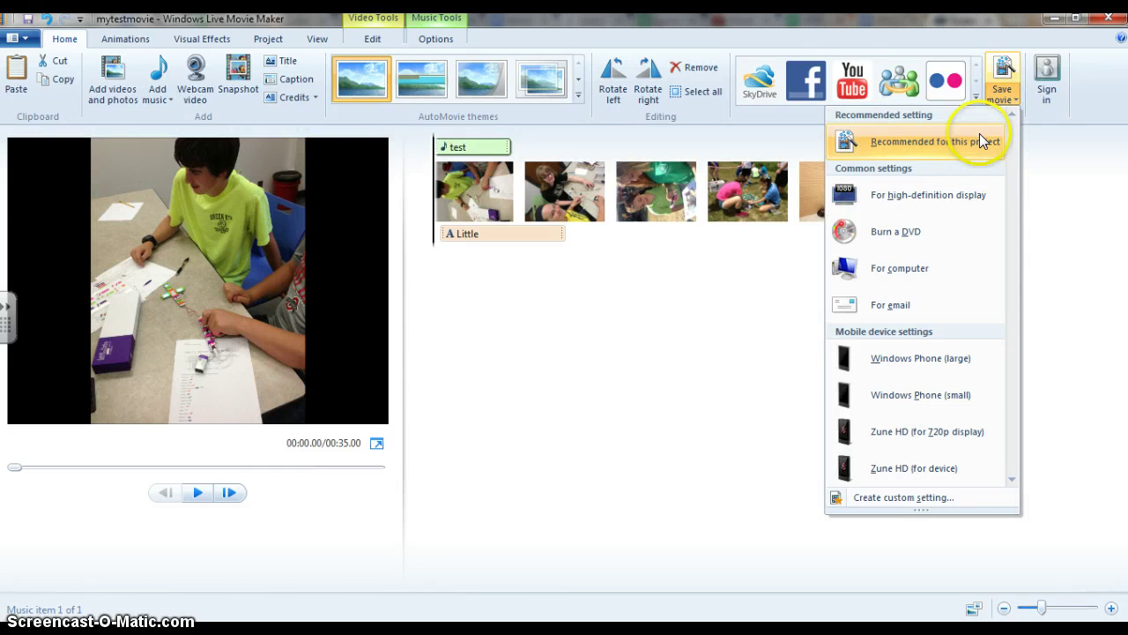
left_click(957, 141)
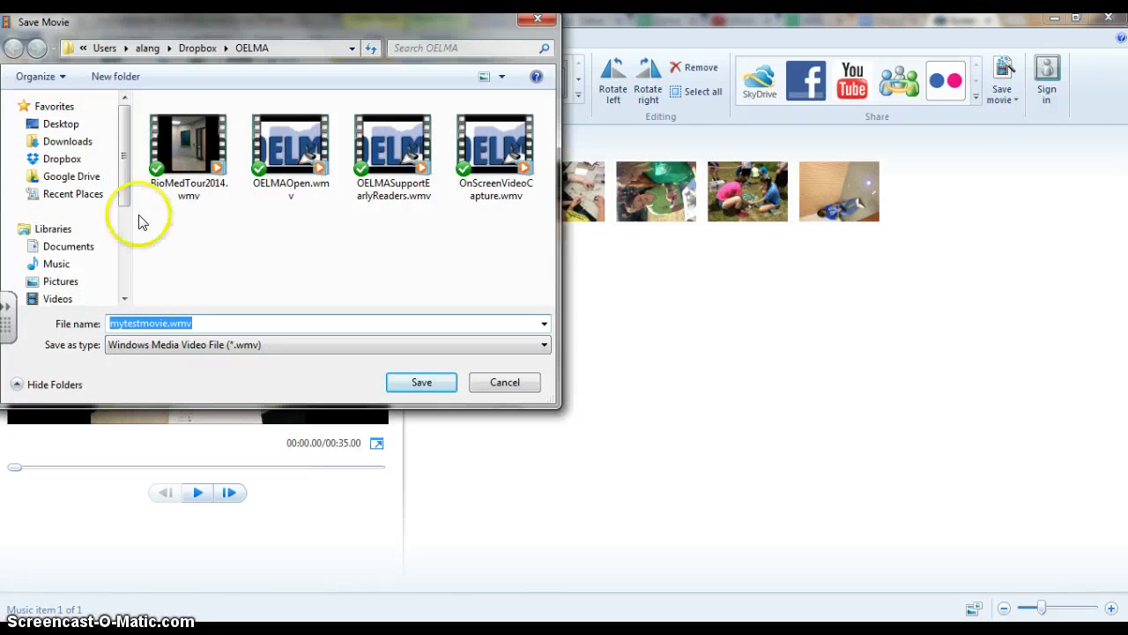
left_click(60, 297)
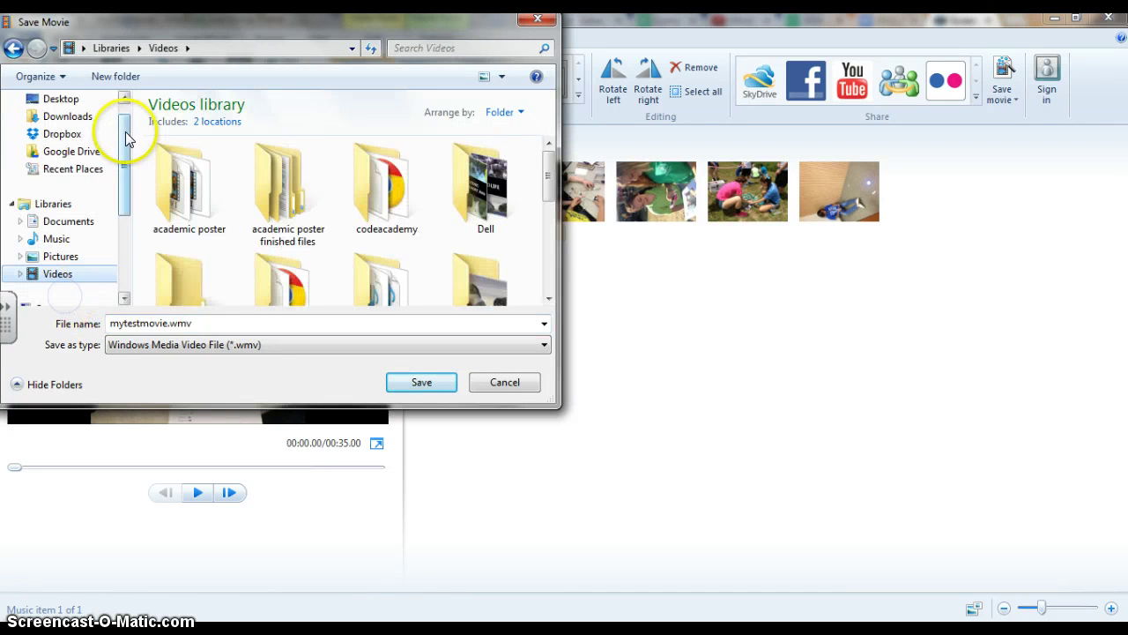
left_click(216, 345)
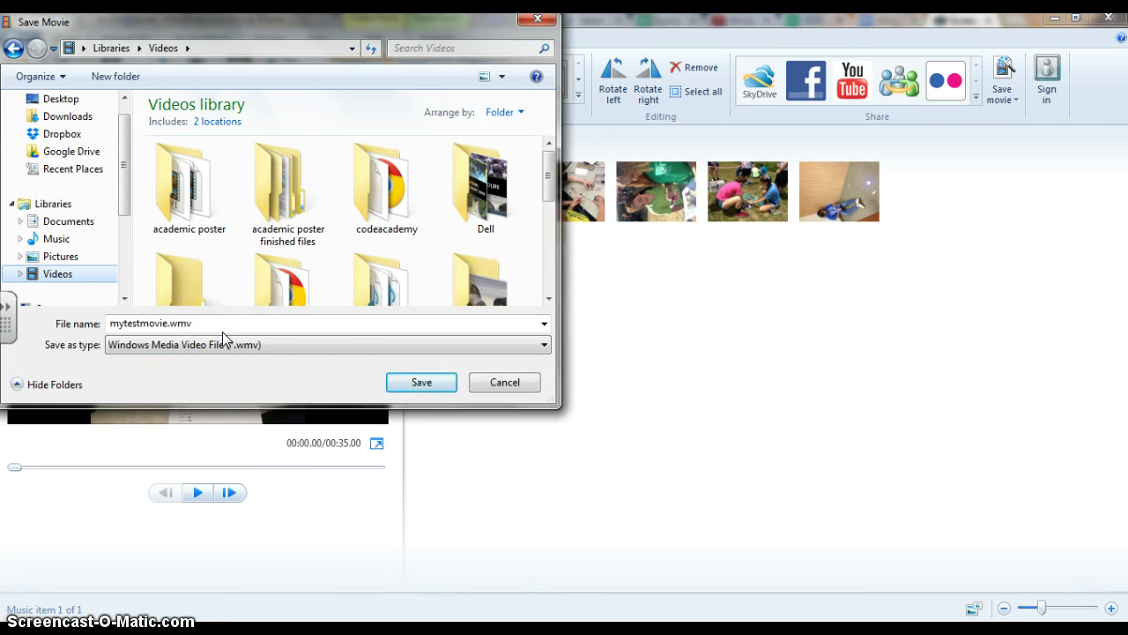
left_click(398, 382)
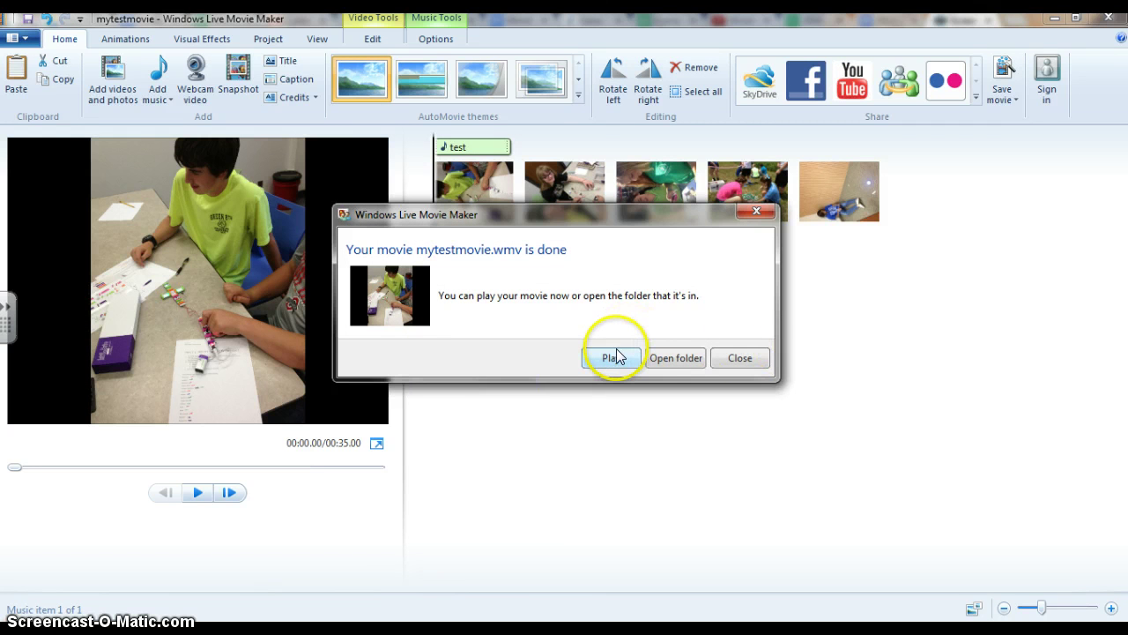
Open the folder containing the exported movie and select mytestmovie.wmv
left_click(690, 357)
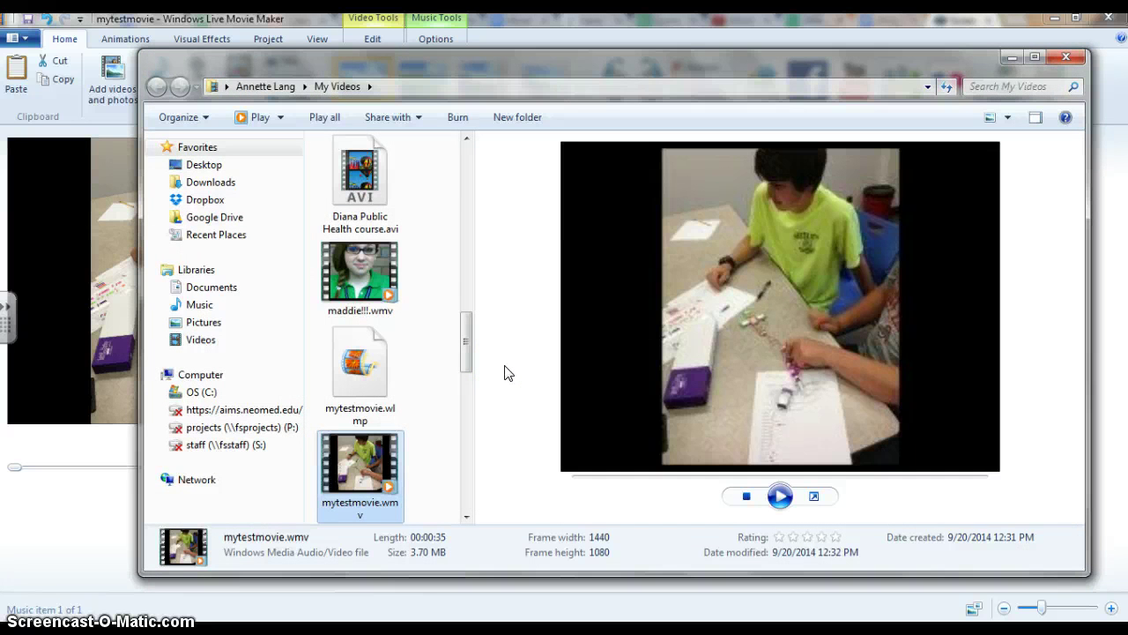
left_click(339, 86)
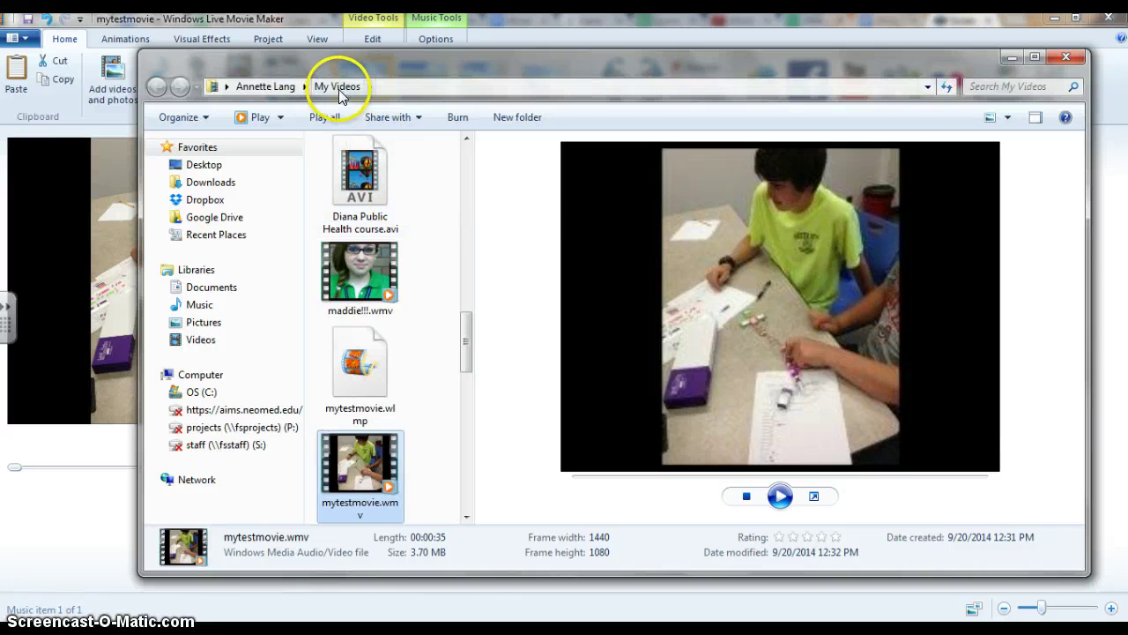
left_click(352, 475)
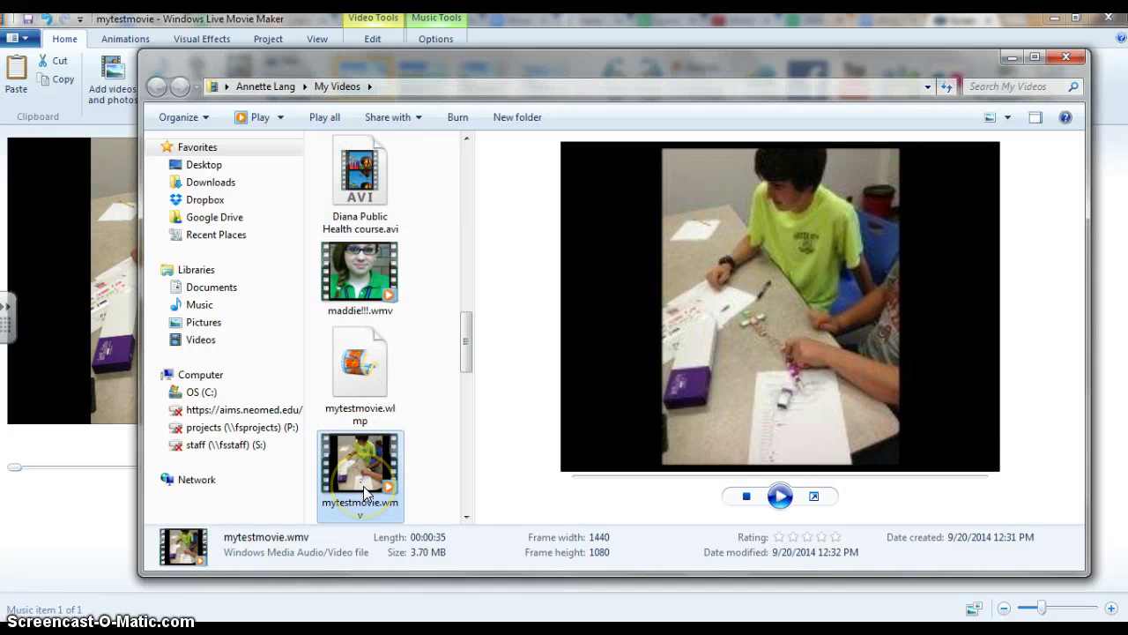